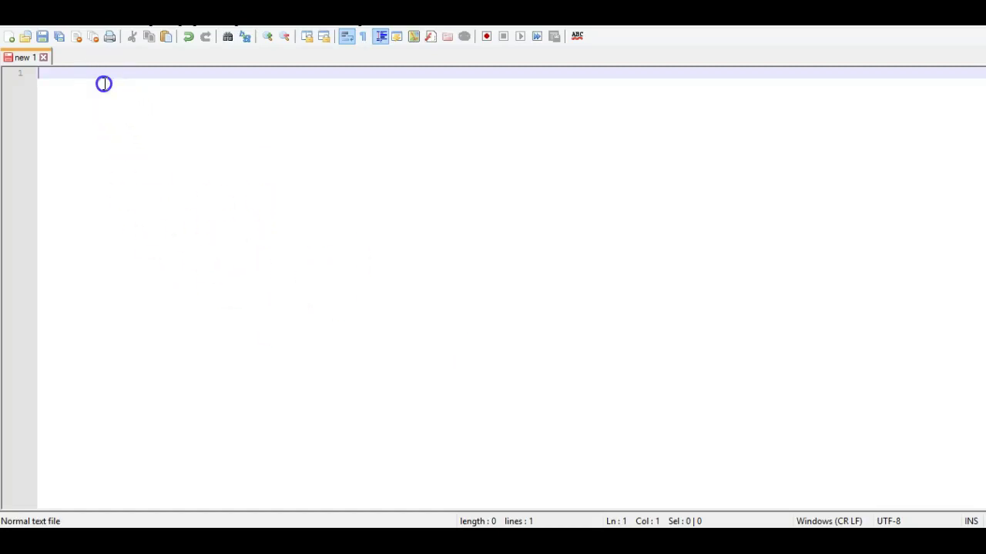
- Enter the title "Analyzing Spring Boot Logs Using ELK Stack" in the blank text document
text(Analyzing Spring Boot Logs Using ELK Stack)
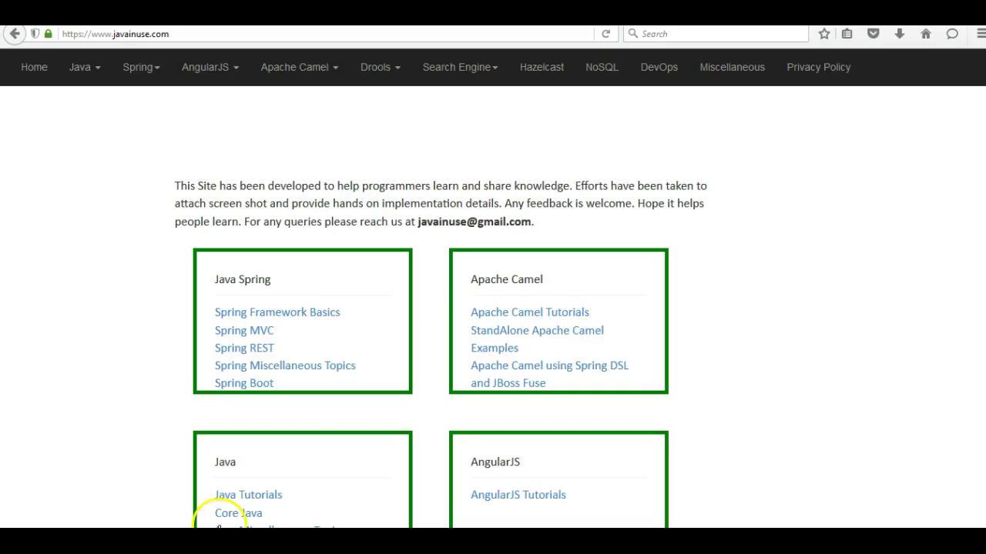
- Switch to the browser and open the "Spring Boot Microservices + ELK Stack Hello World Example" tutorial from javainuse.com's Spring Boot section
click(202, 33)
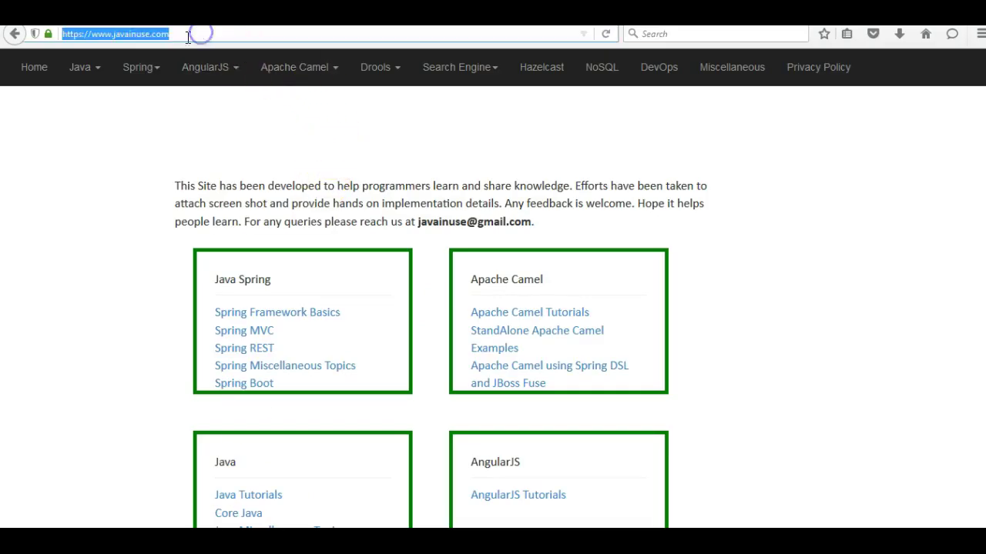
click(142, 67)
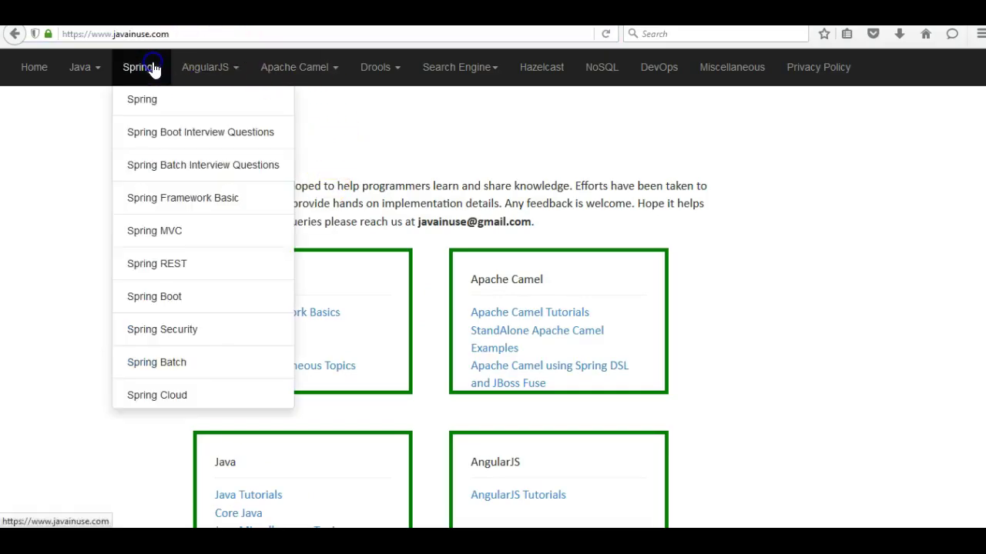
click(177, 303)
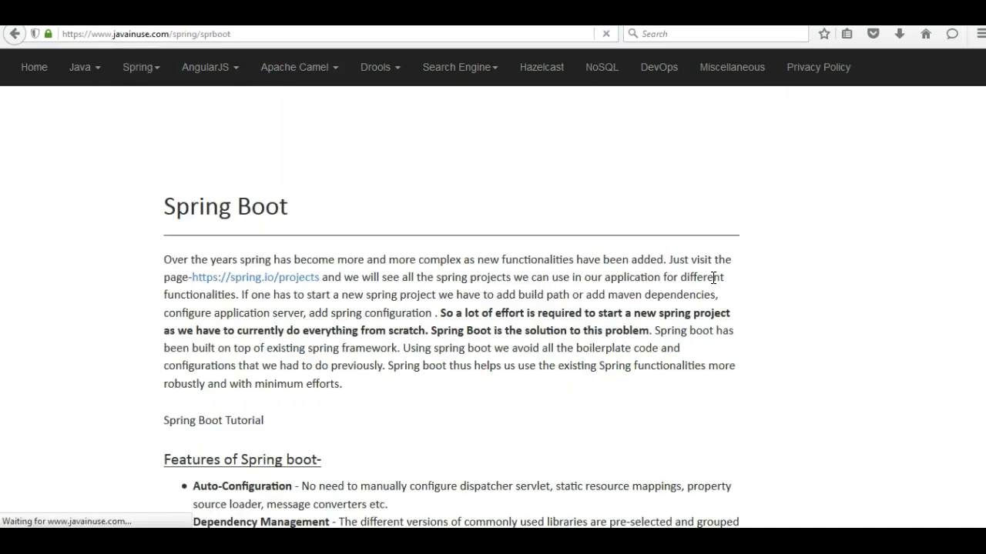
scroll(492, 308, down, 20)
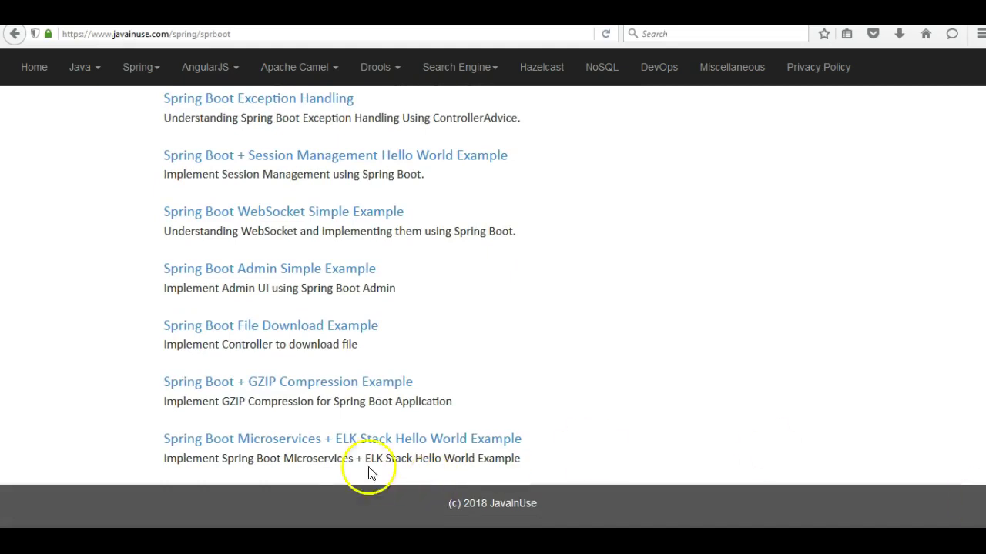
click(352, 443)
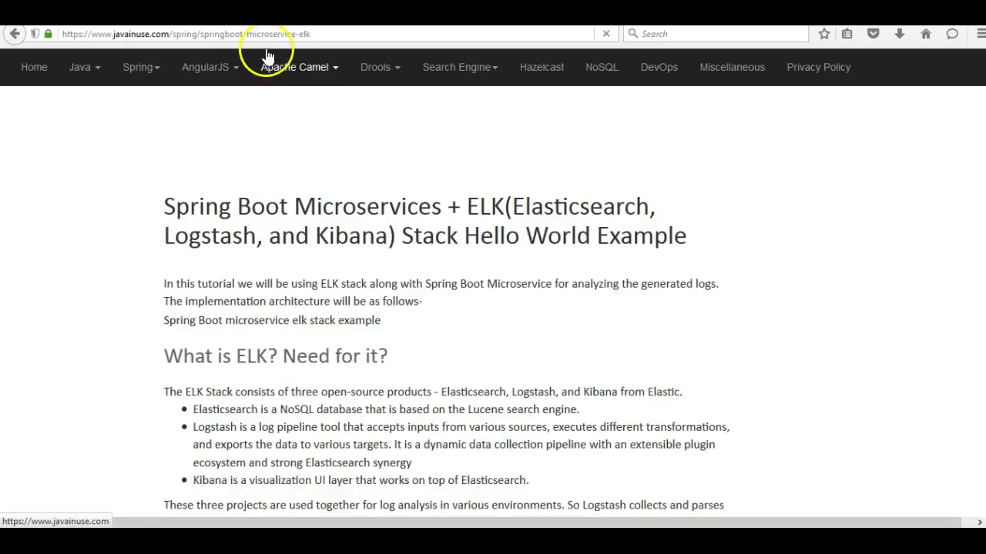
click(259, 34)
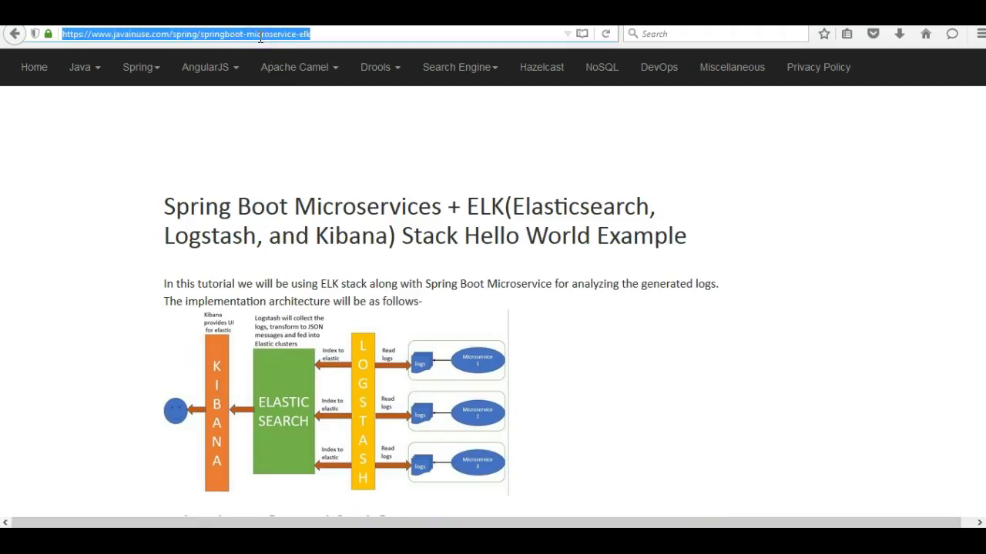
click(304, 429)
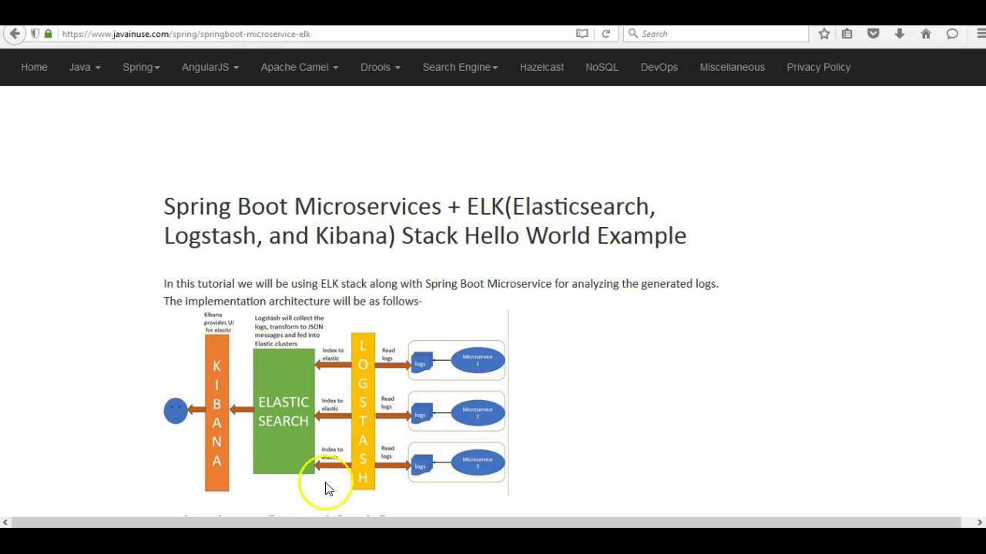
- Read the "What is ELK? Need for it?" introduction, covering the three products and the Elasticsearch description
scroll(553, 418, down, 4)
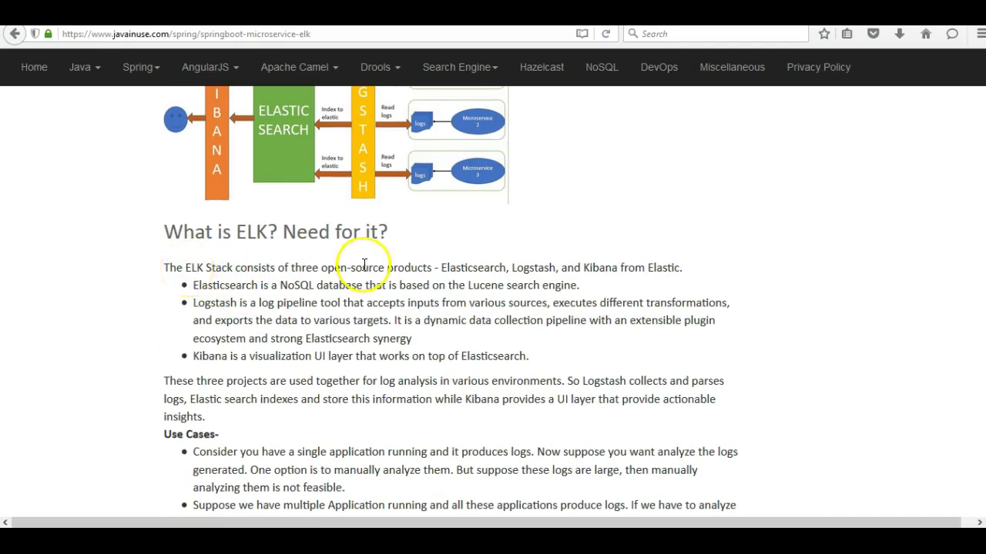
double_click(482, 270)
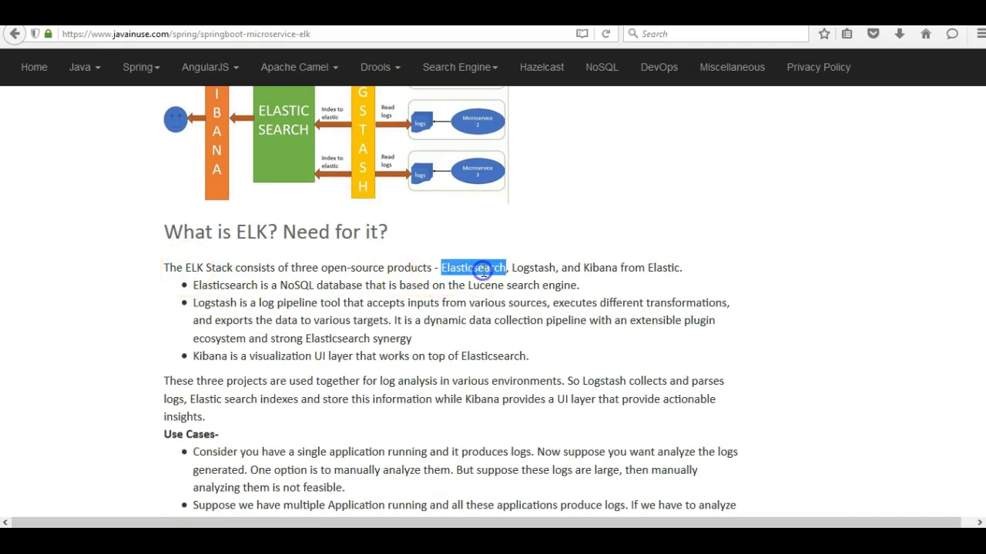
double_click(524, 271)
double_click(600, 269)
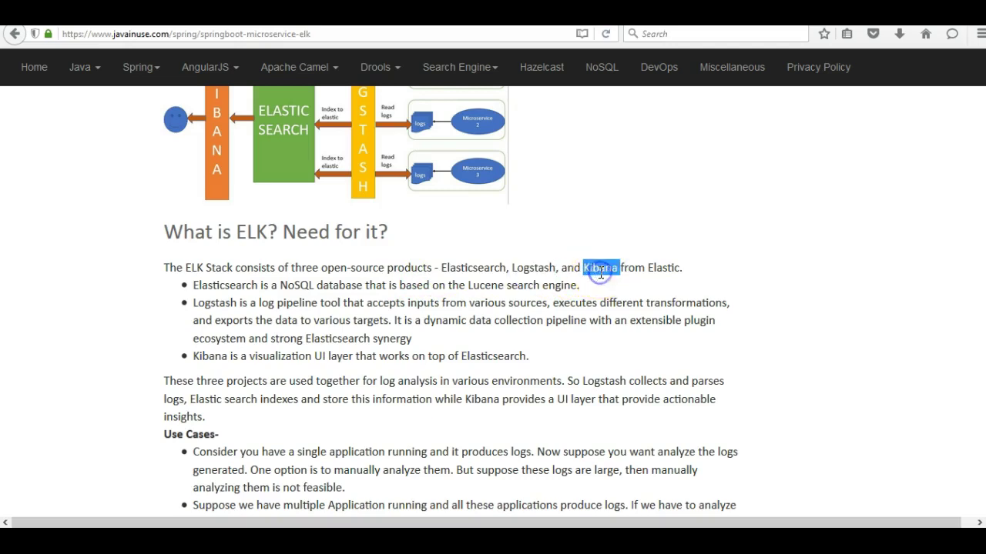
double_click(655, 268)
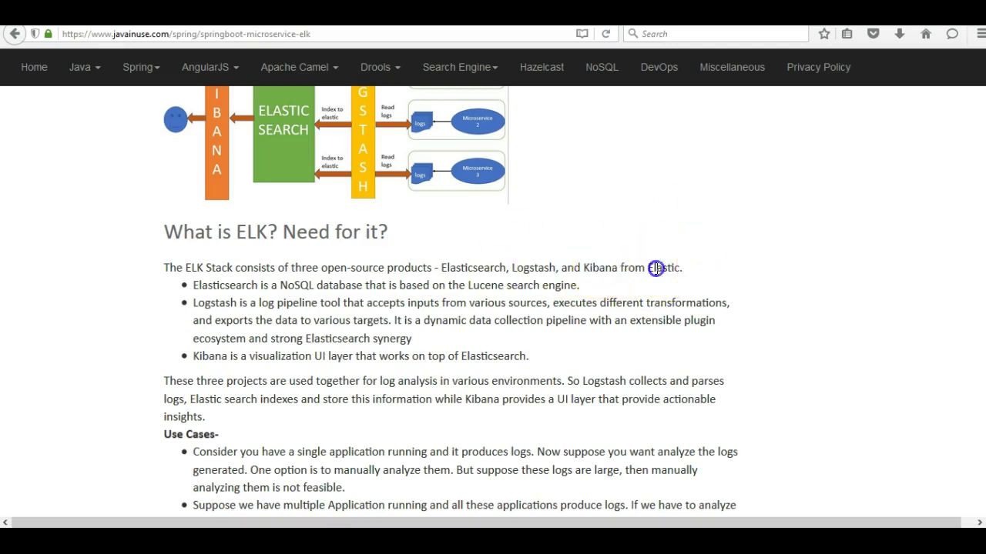
click(96, 363)
drag(243, 288, 530, 288)
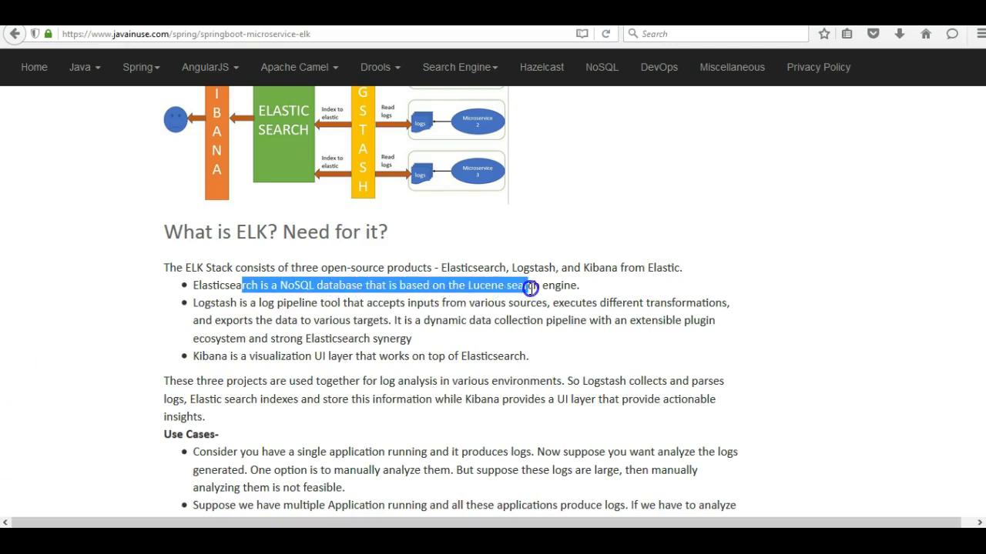
click(216, 291)
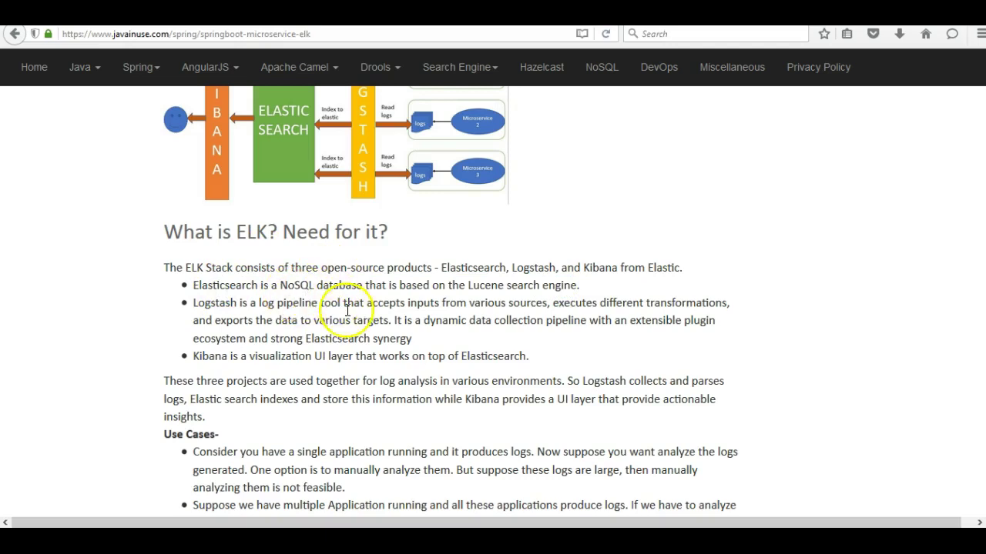
- Examine the Logstash description, following its inputs, transformations and export of data to targets
click(225, 302)
drag(262, 302, 392, 303)
click(543, 302)
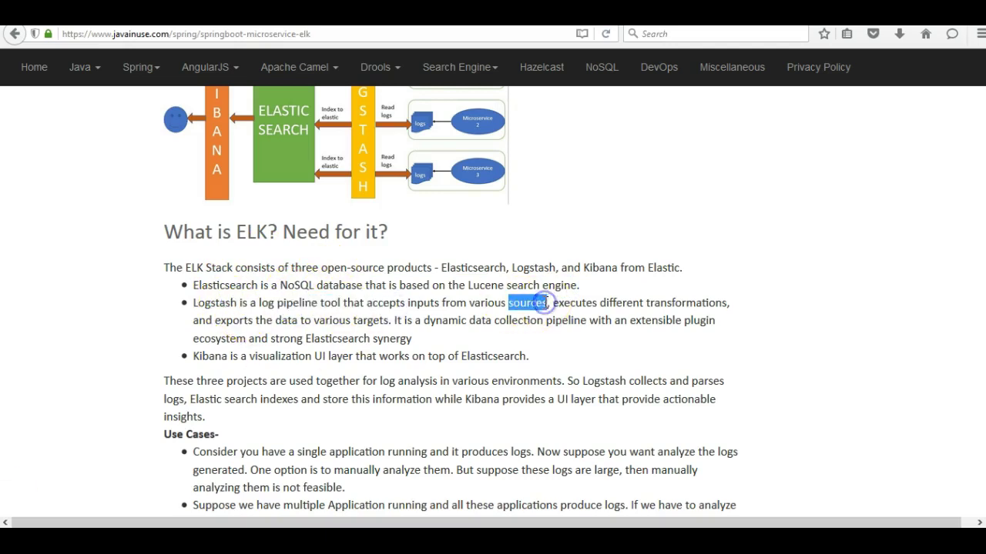
double_click(574, 303)
double_click(620, 303)
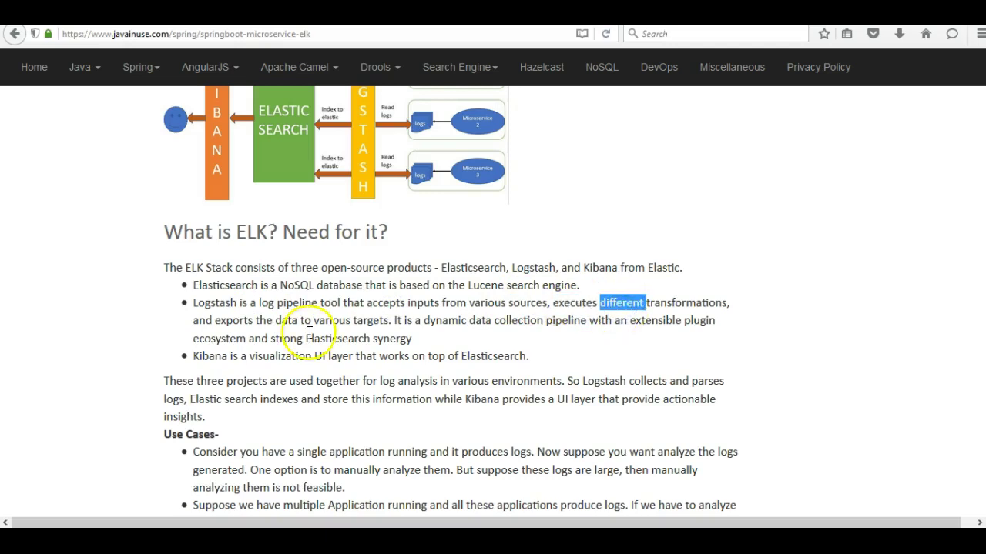
drag(244, 320, 364, 331)
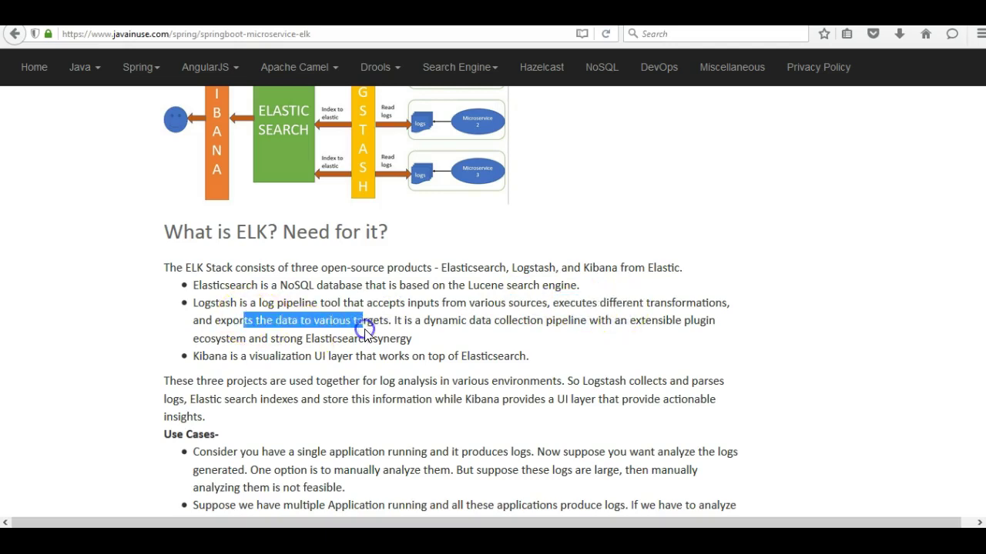
click(253, 324)
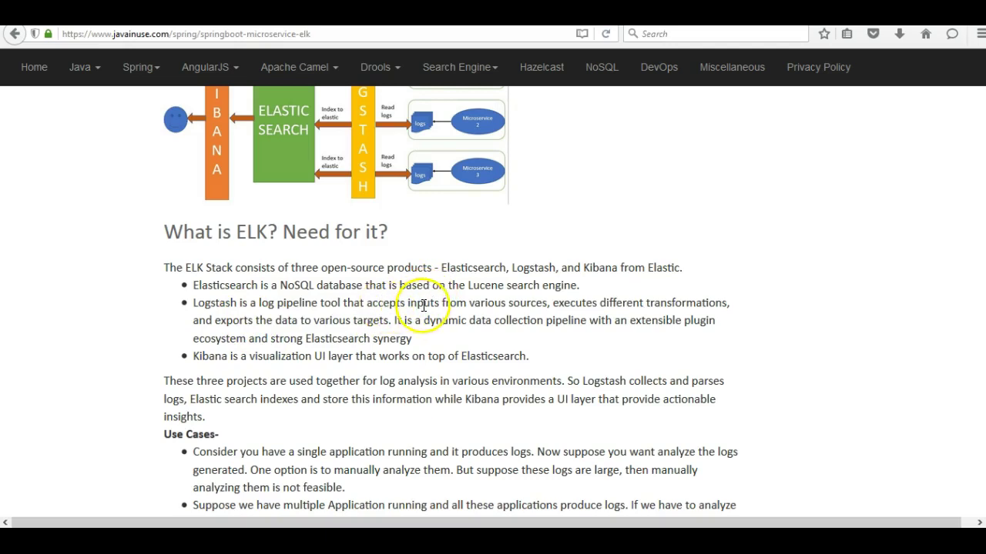
click(579, 303)
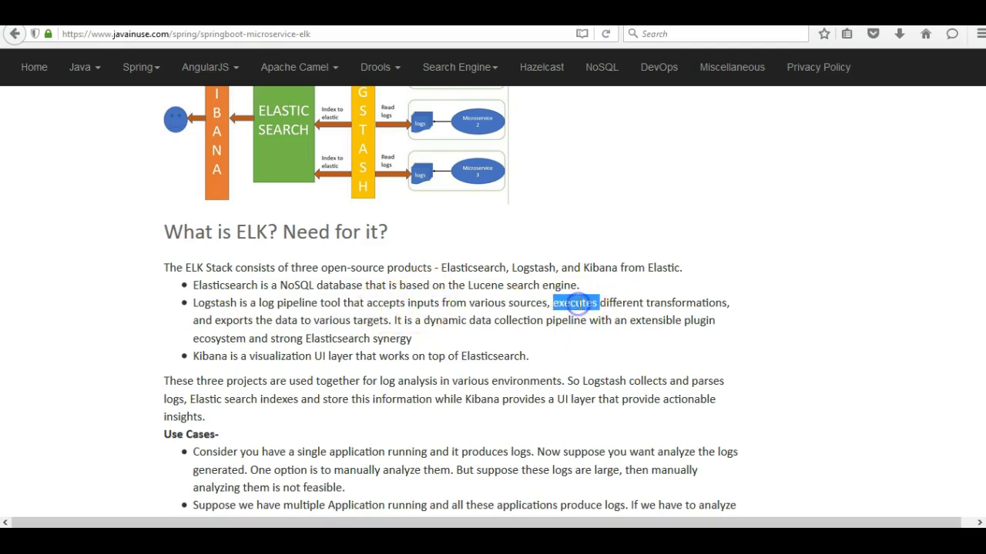
double_click(671, 302)
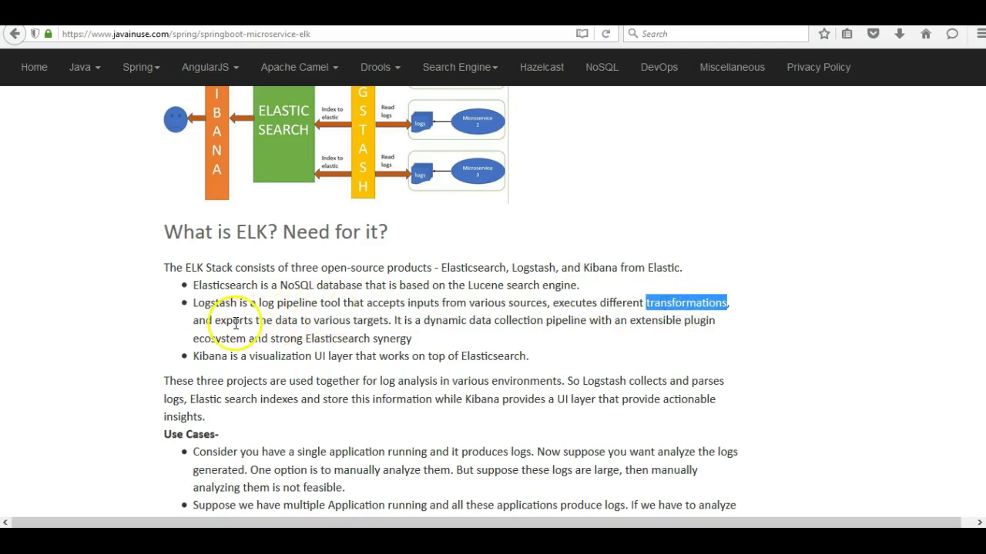
drag(236, 324, 271, 323)
click(271, 325)
- Read the Kibana description and the paragraph on how the three projects work together for log analysis
click(255, 357)
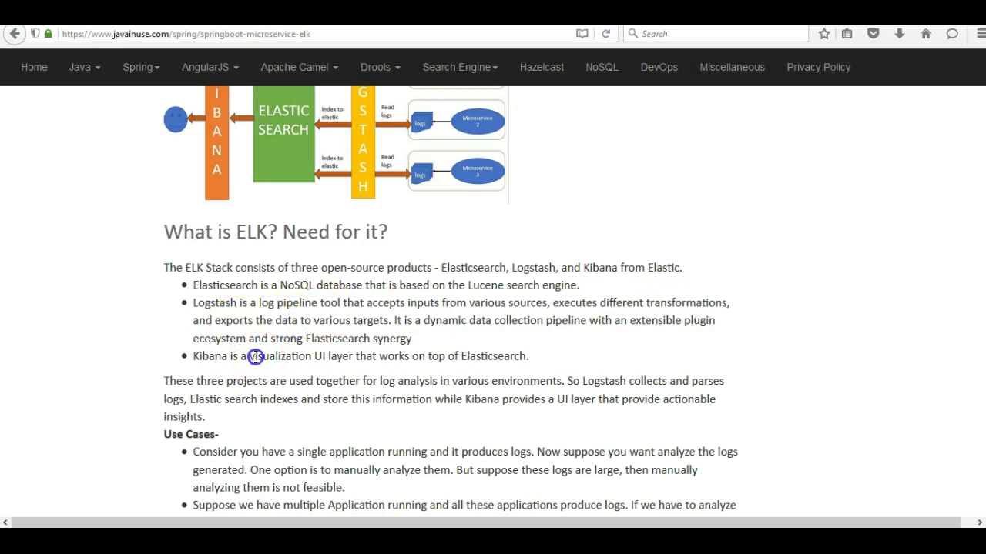
drag(329, 360, 424, 360)
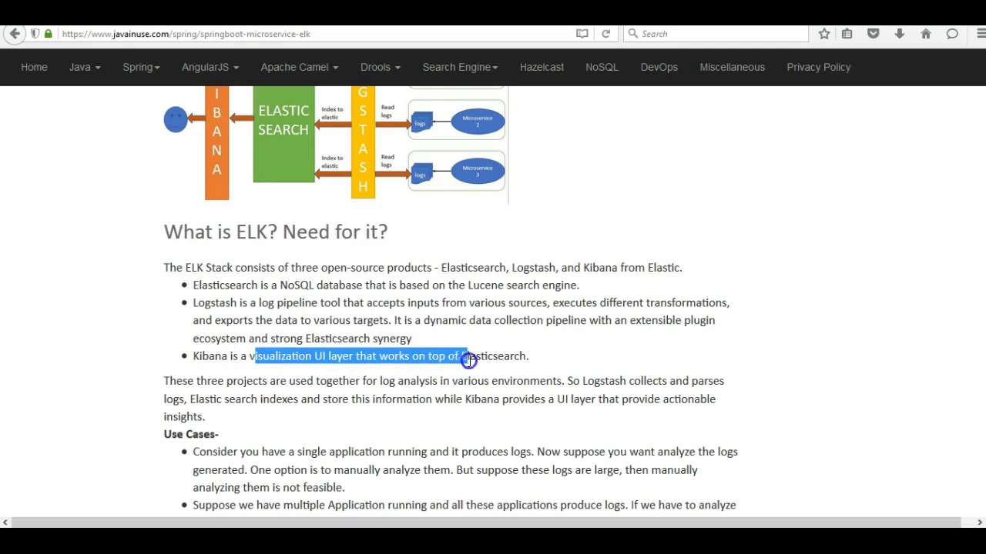
drag(508, 360, 512, 357)
double_click(515, 356)
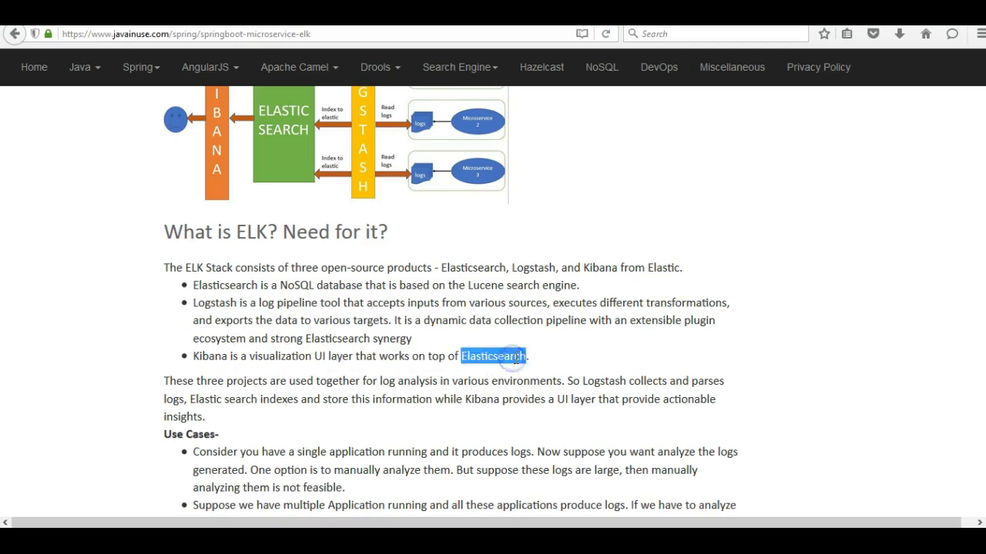
double_click(487, 351)
click(207, 356)
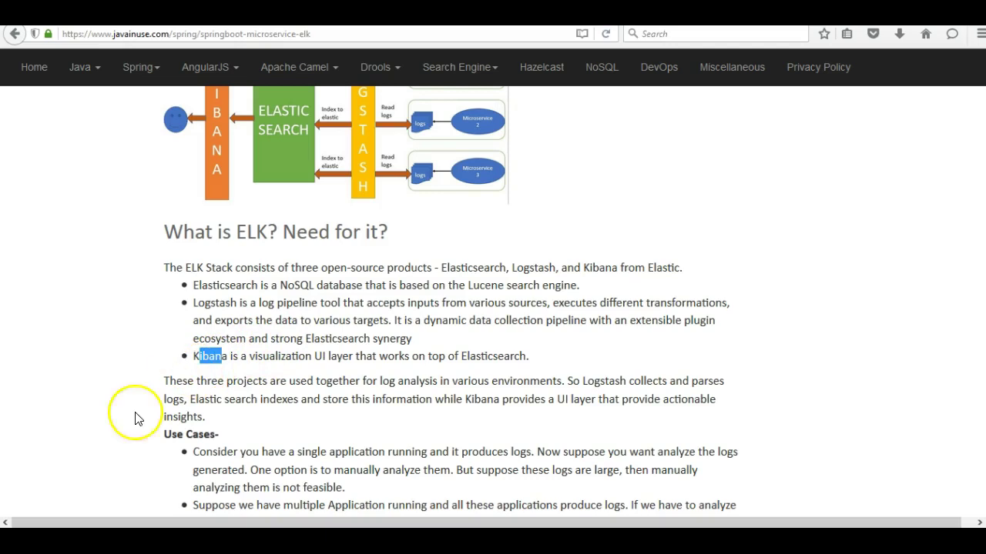
click(286, 385)
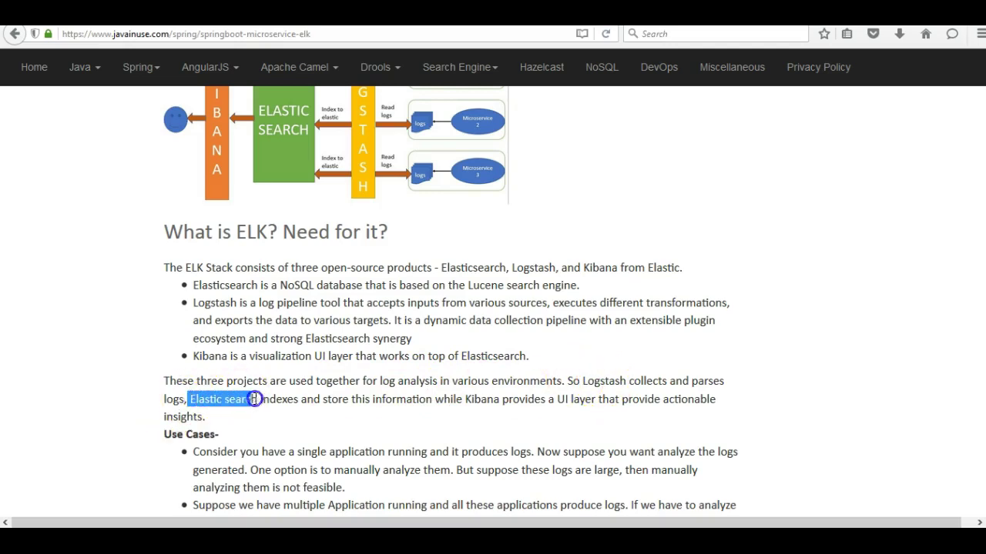
drag(303, 400, 379, 400)
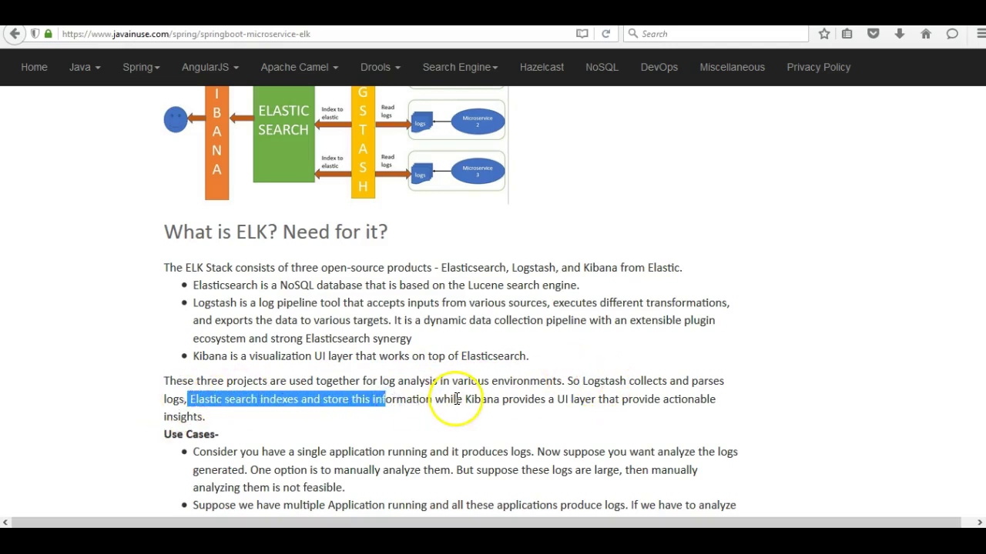
double_click(451, 400)
double_click(504, 400)
double_click(577, 400)
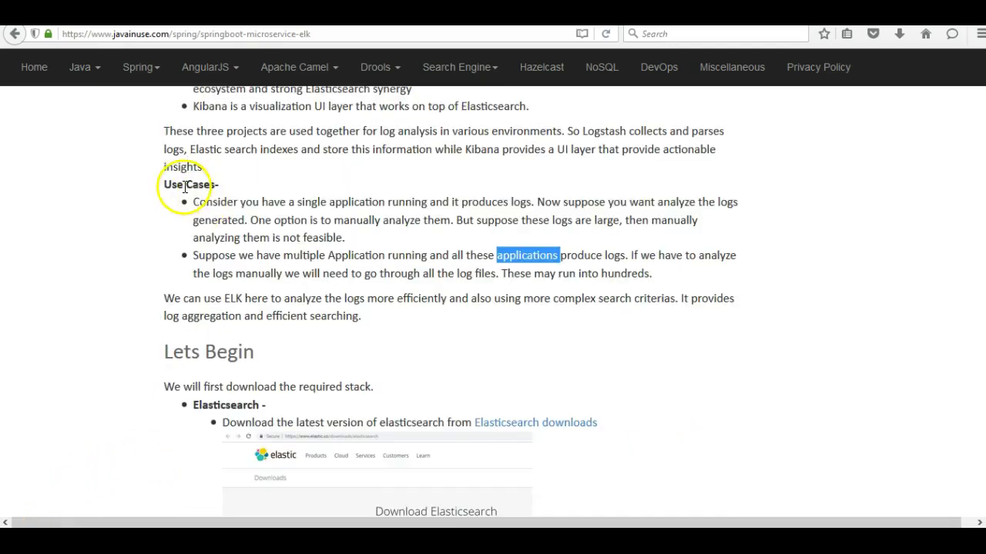
- Review the ELK use cases for single and multiple applications and the closing paragraph on efficient log analysis
click(321, 195)
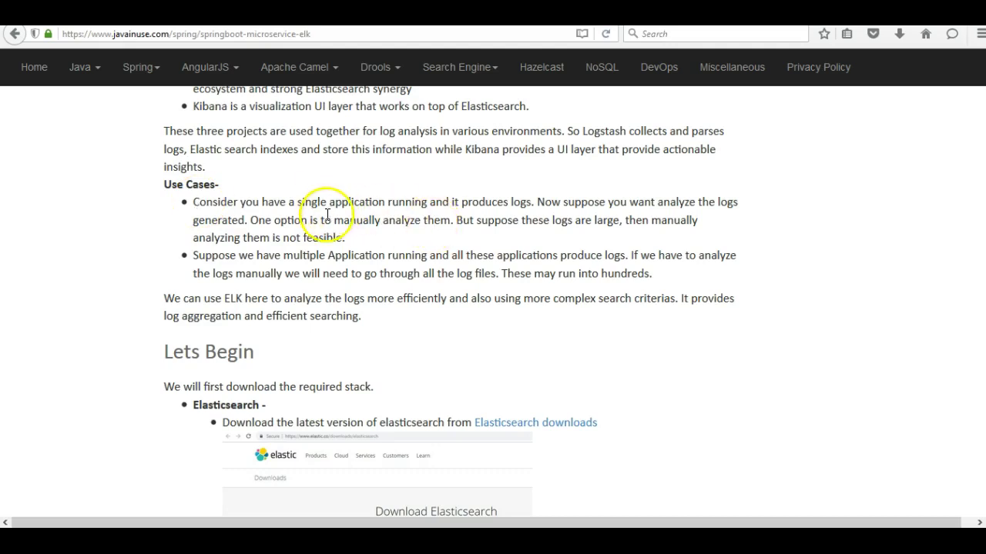
drag(323, 219, 402, 219)
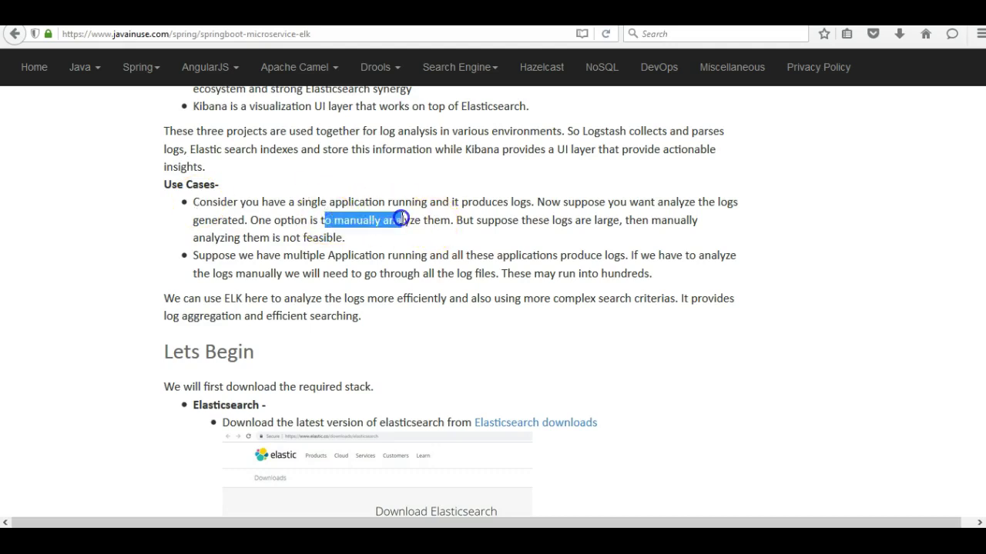
double_click(502, 218)
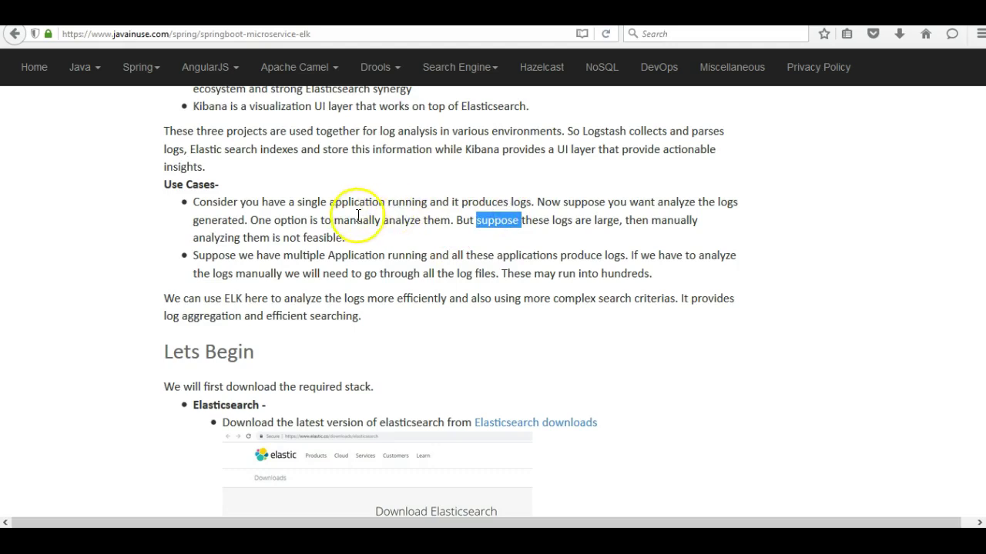
click(351, 221)
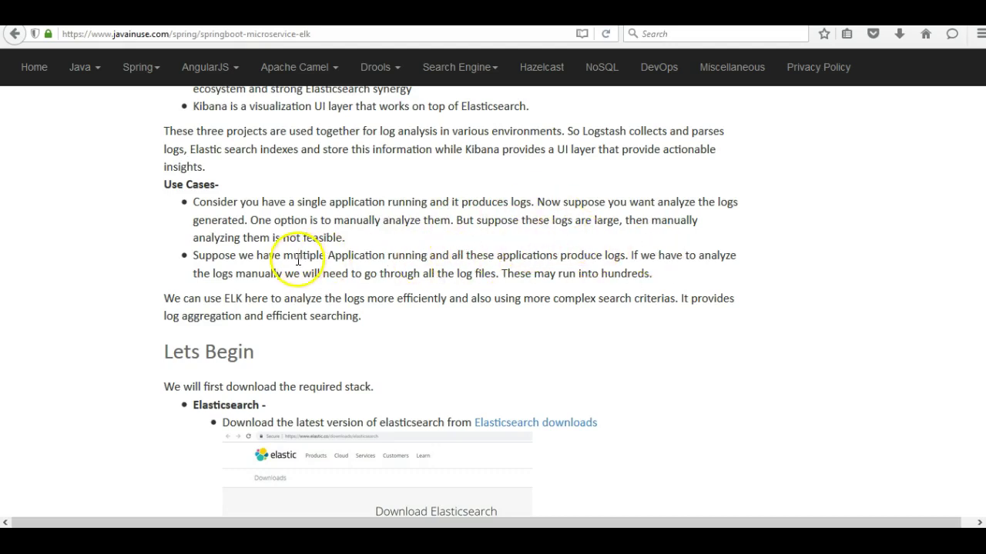
drag(294, 259, 351, 260)
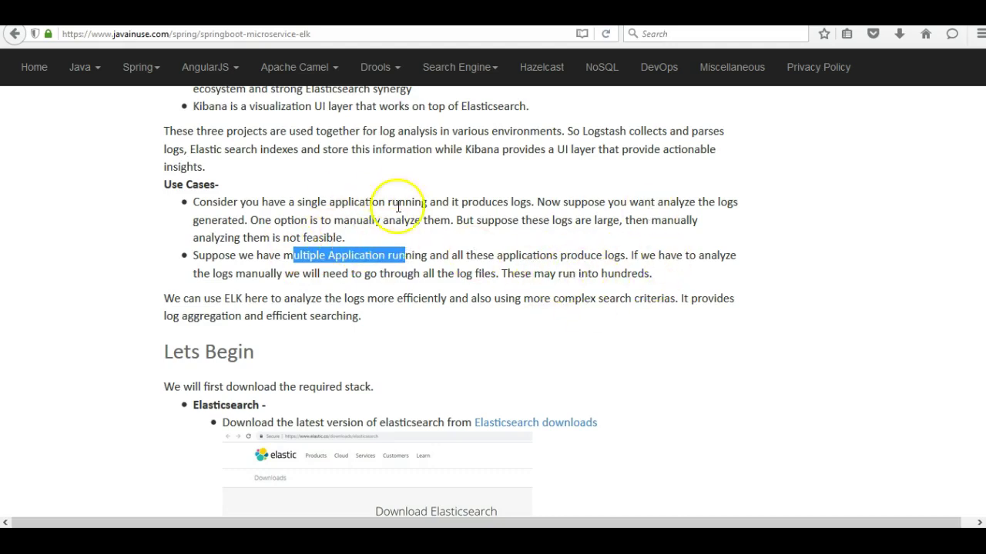
click(410, 235)
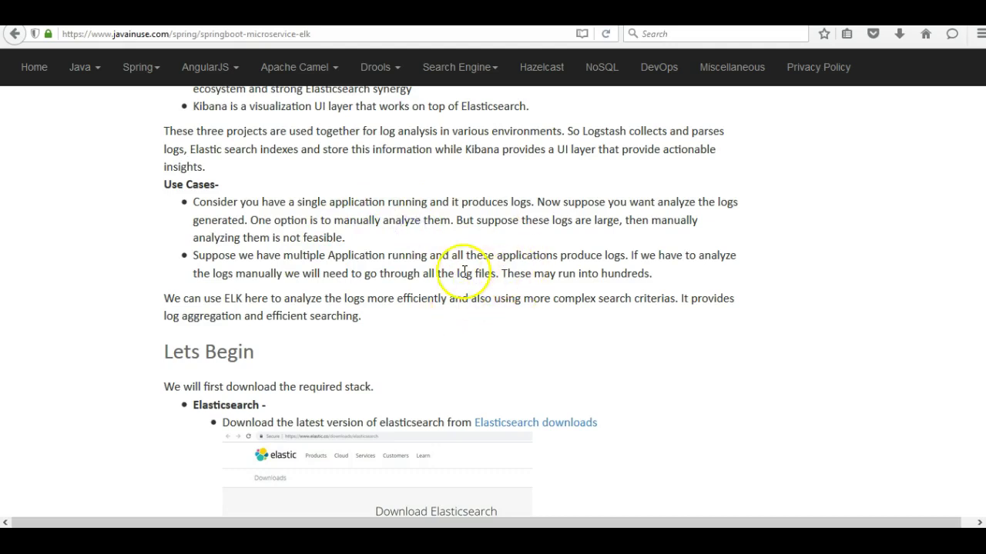
drag(212, 299, 372, 304)
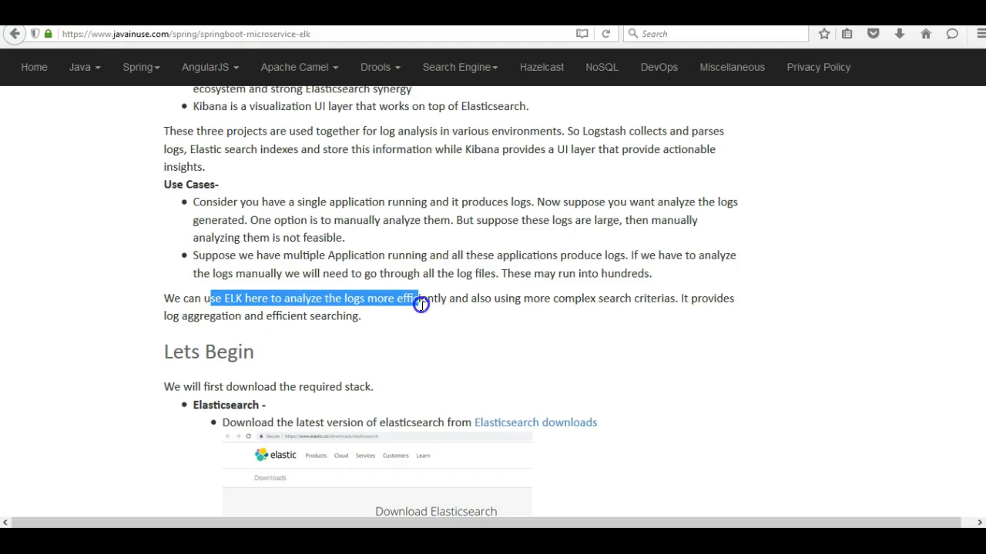
drag(479, 301, 646, 304)
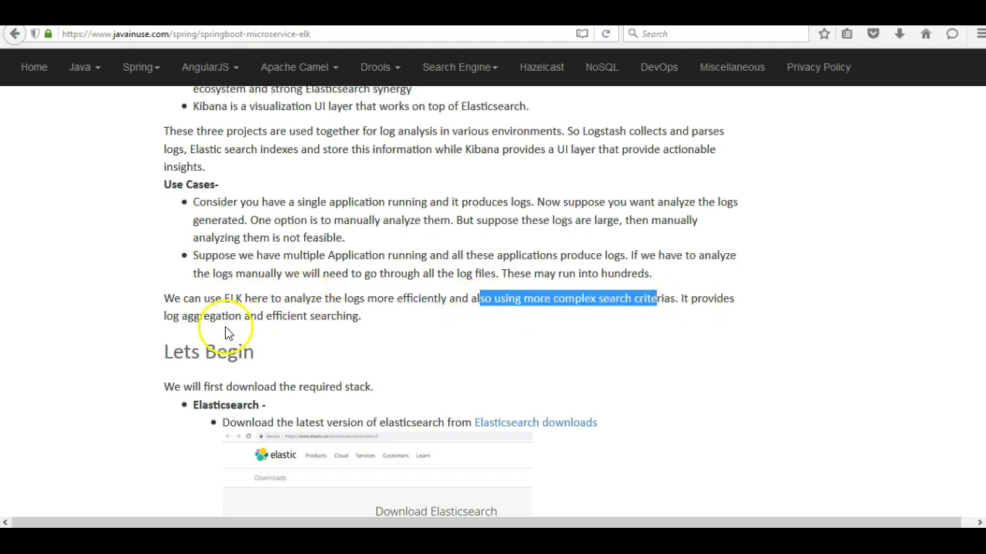
- Read the closing sentence on log aggregation and efficient searching and continue to the "Lets Begin" section
drag(174, 317, 374, 314)
click(374, 315)
scroll(303, 451, down, 3)
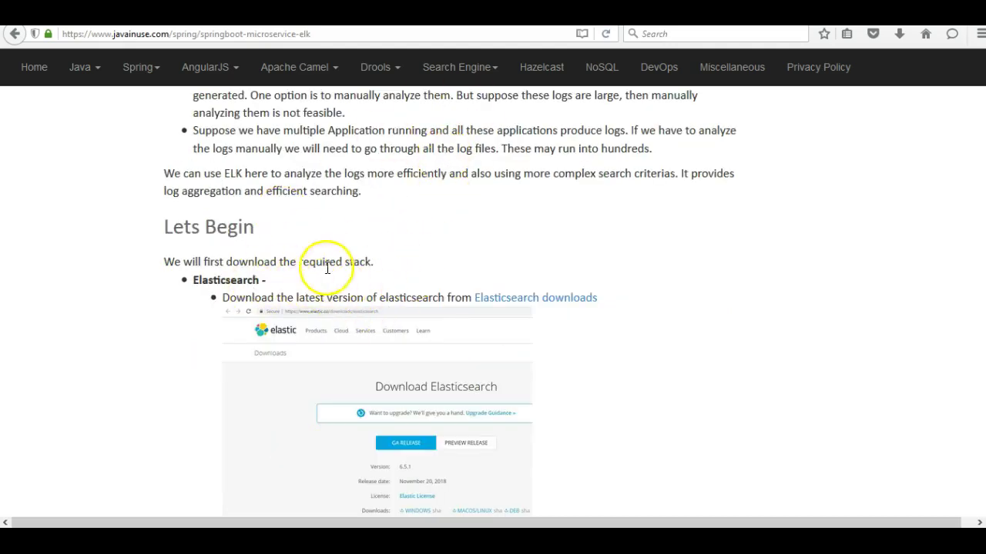
- Open the Elasticsearch downloads page in a new tab and save the Windows release archive elasticsearch-6.5.4.zip
double_click(234, 283)
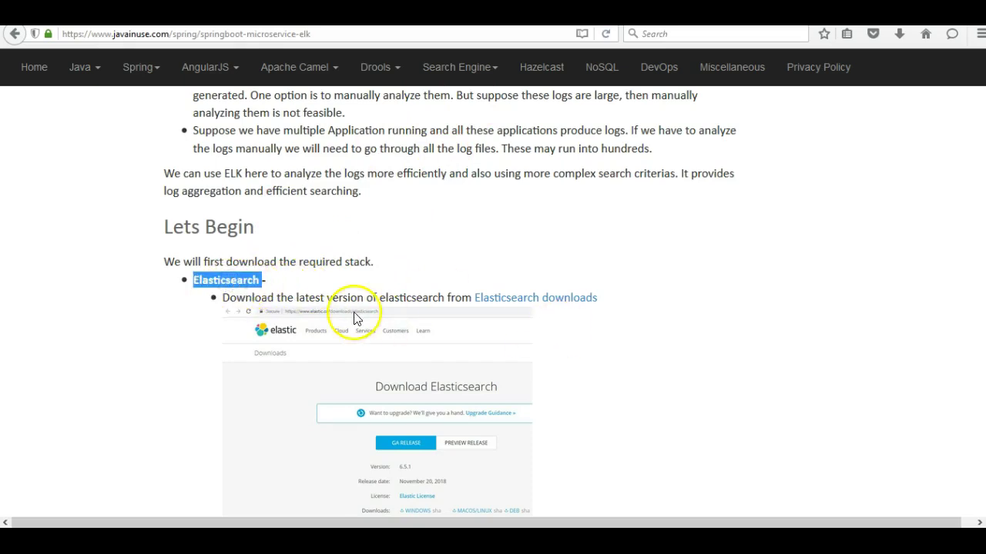
right_click(493, 306)
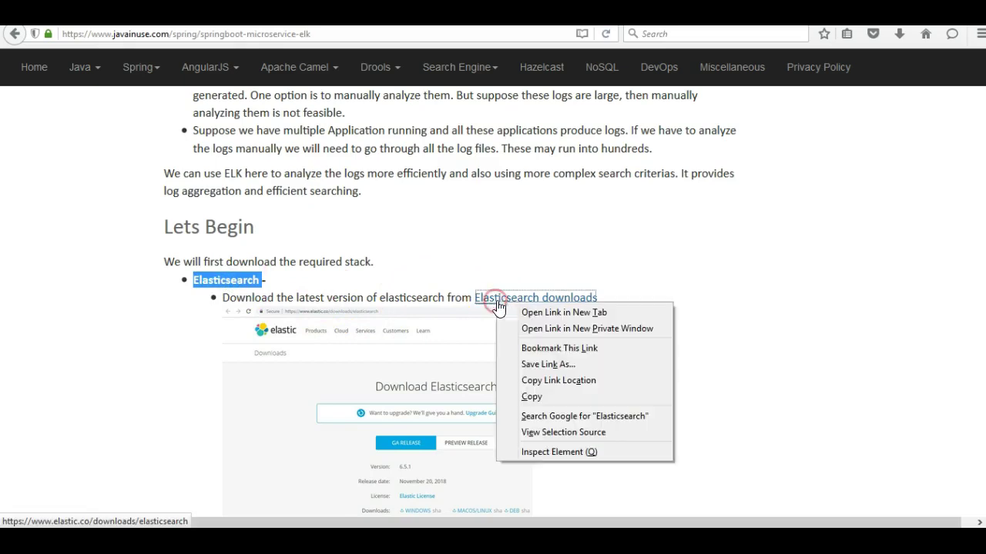
click(539, 314)
key(ctrl+Tab)
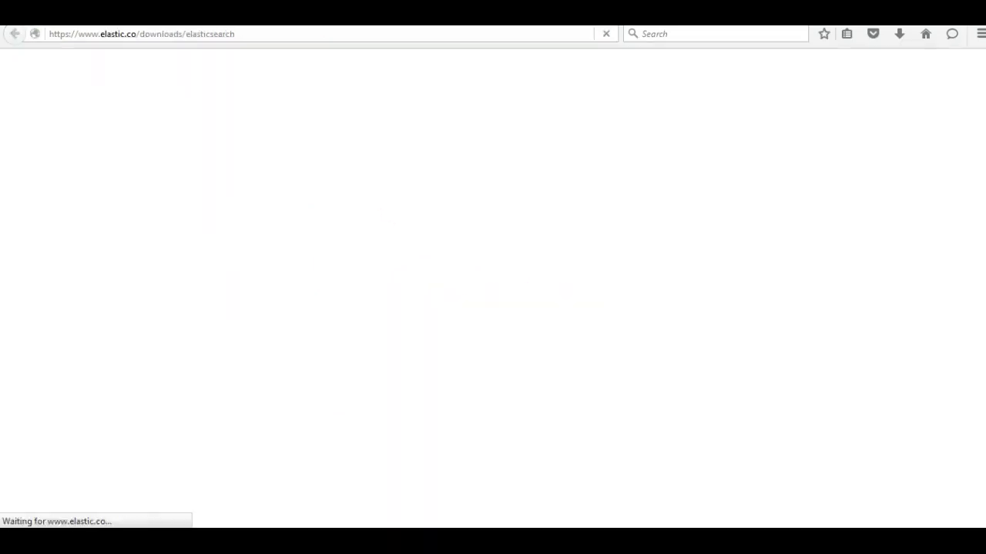
scroll(493, 308, down, 3)
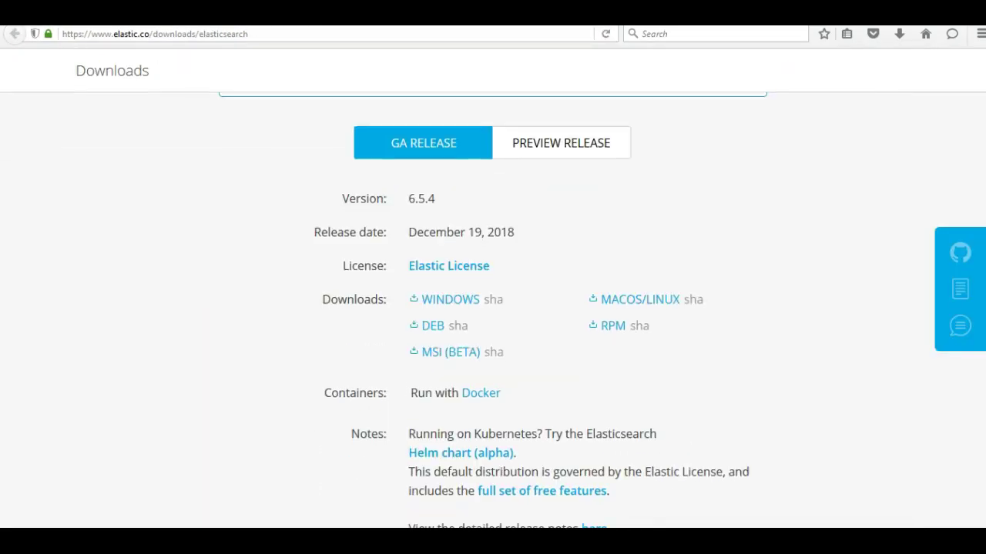
click(459, 330)
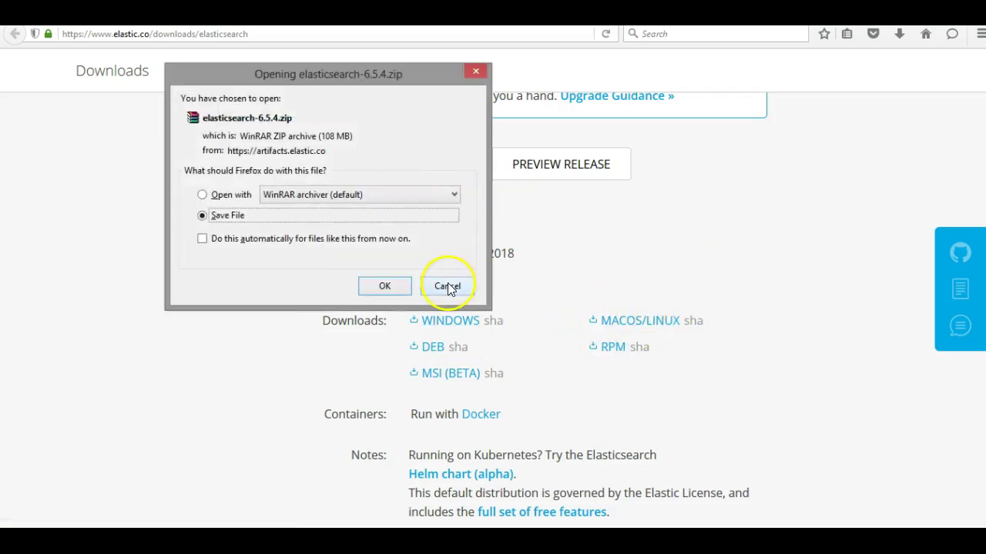
click(378, 286)
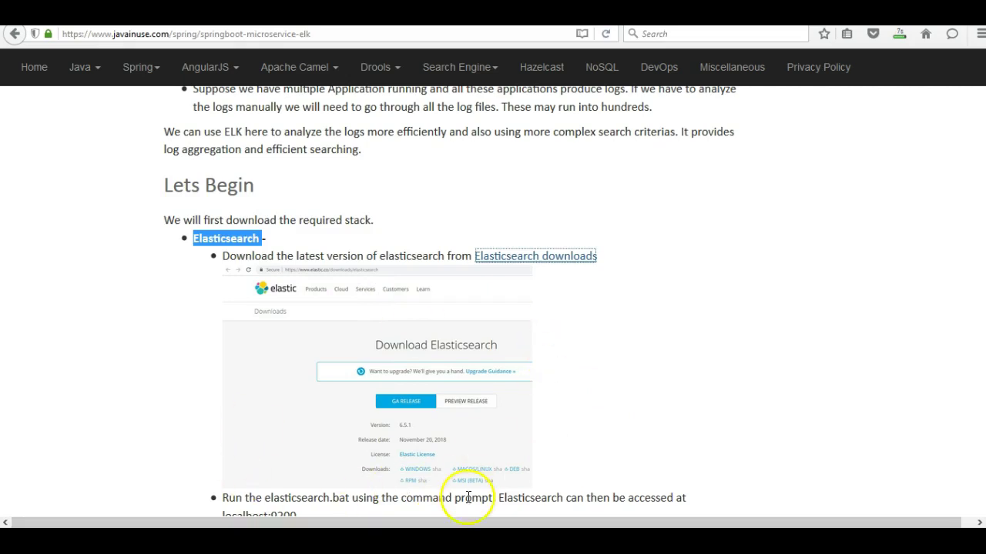
- Run elasticsearch.bat from C:\elk_stack\elasticsearch-6.5.1\bin in the Command Prompt and check its response at localhost:9200 in the browser
click(236, 447)
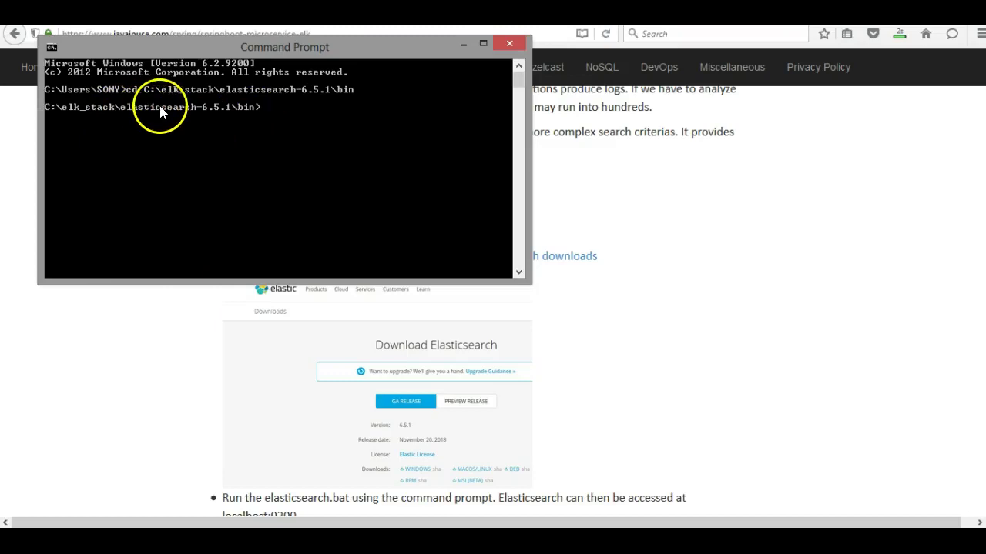
text(elasticsearch.bat)
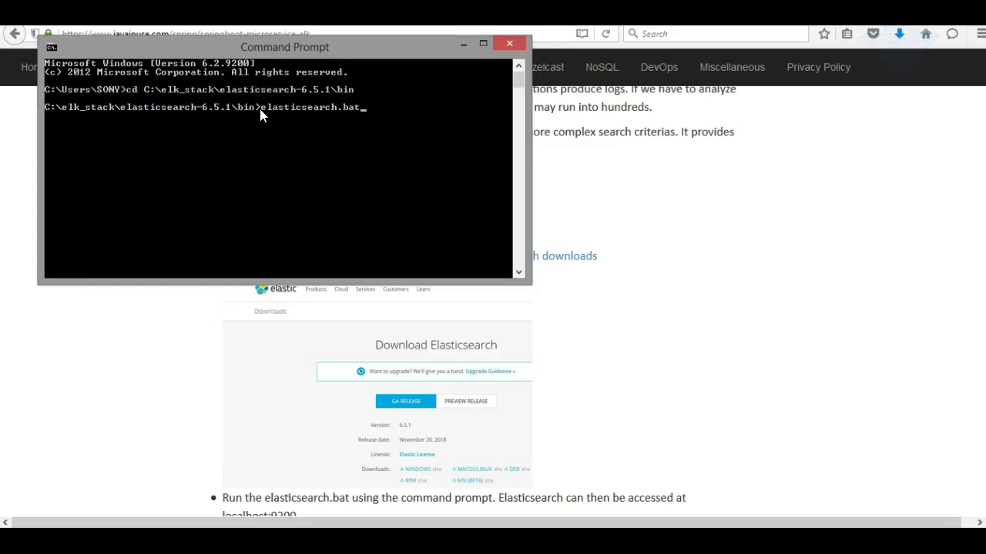
key(Return)
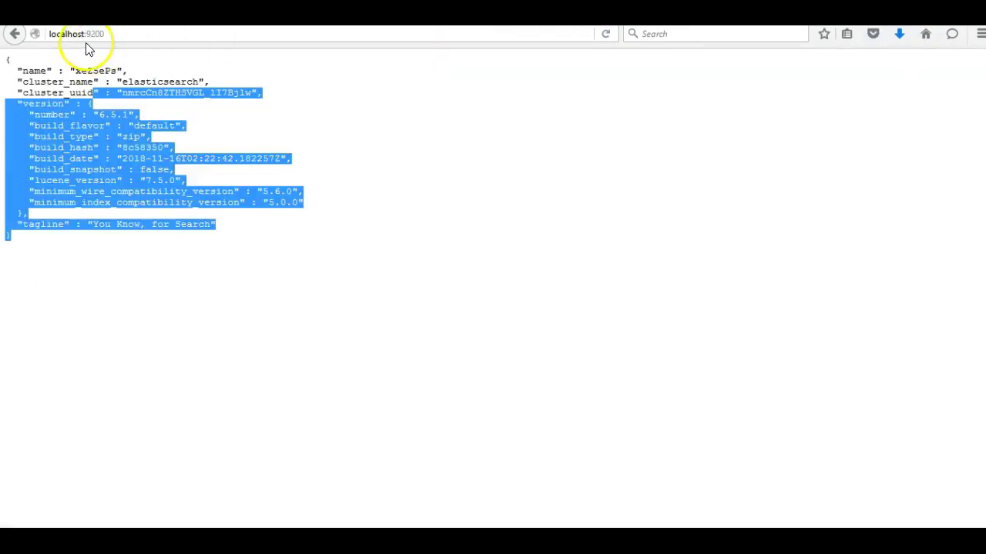
click(84, 34)
drag(9, 66, 227, 226)
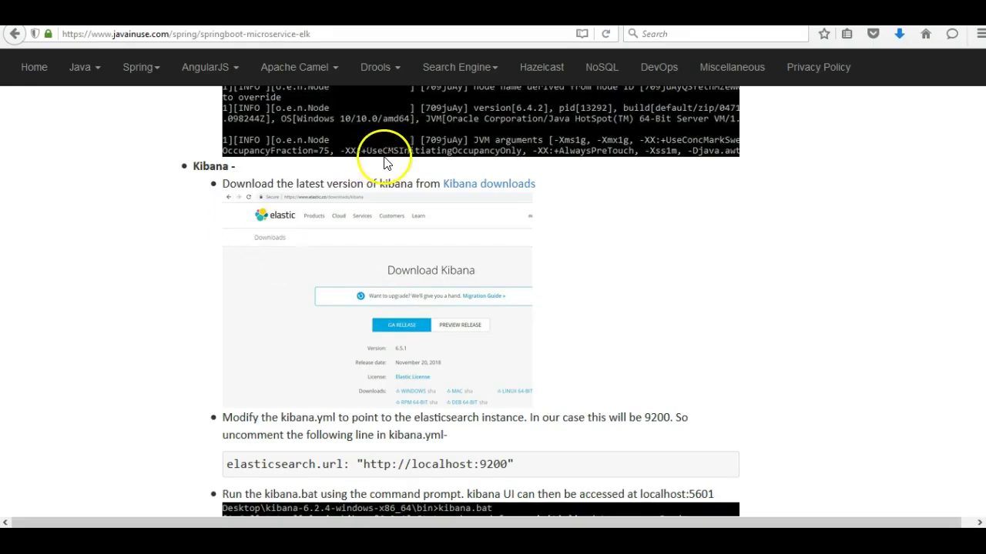
- Open the Kibana downloads page in a new tab and save the Windows archive kibana-6.5.4-windows-x86_64.zip
right_click(456, 183)
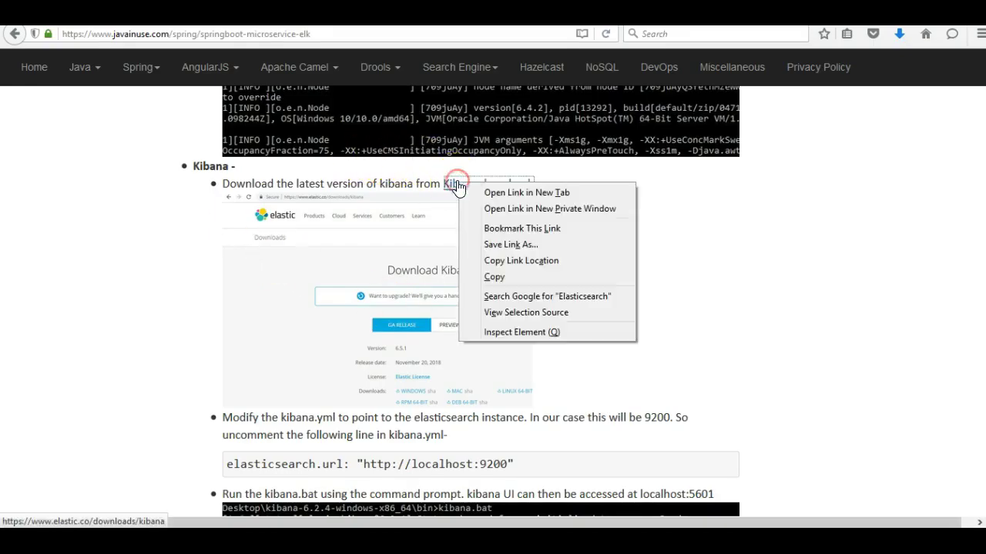
click(502, 193)
click(487, 186)
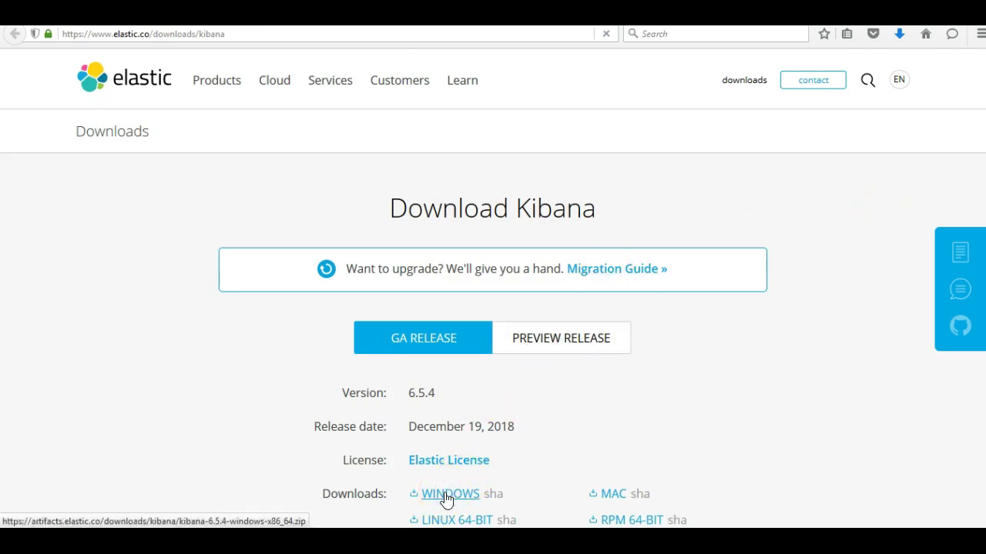
click(445, 495)
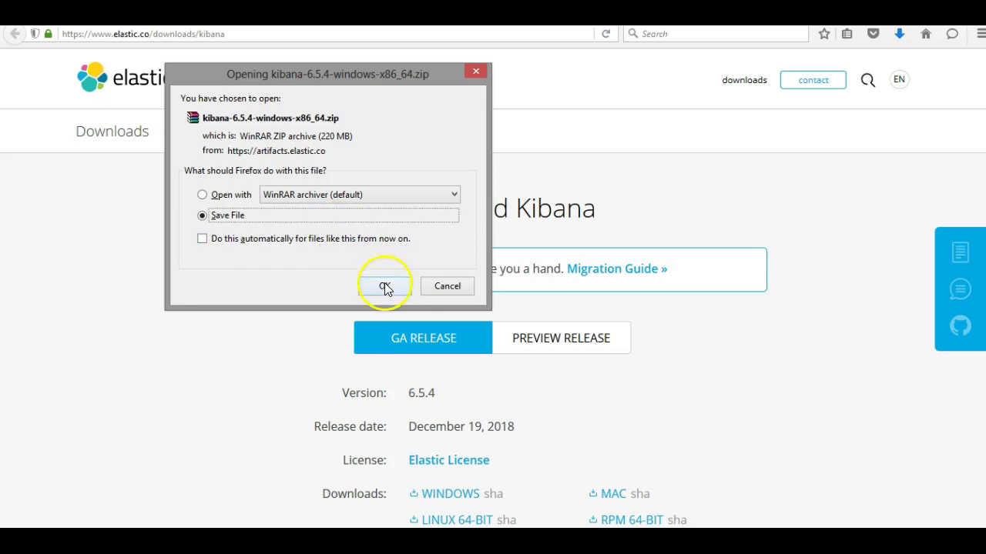
click(384, 288)
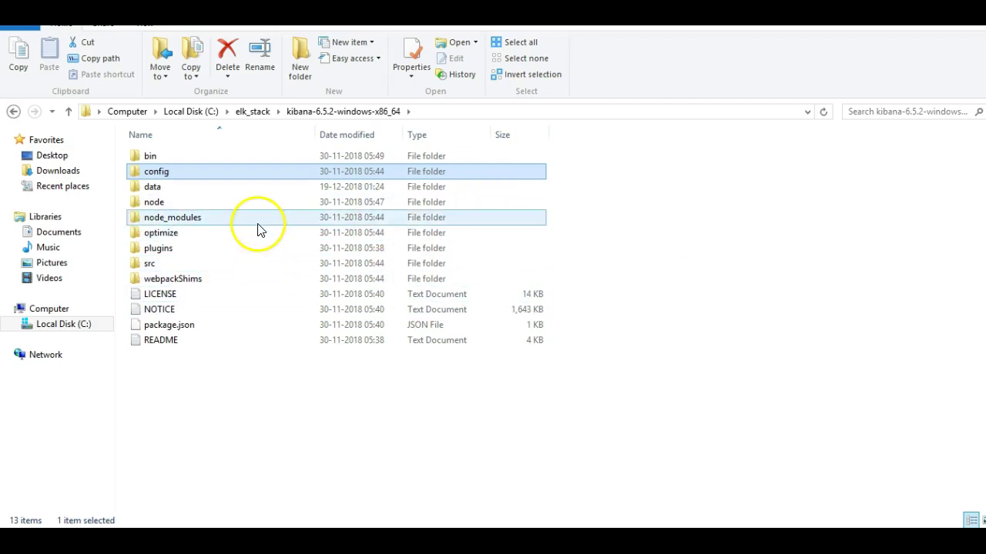
double_click(156, 171)
click(165, 158)
right_click(166, 156)
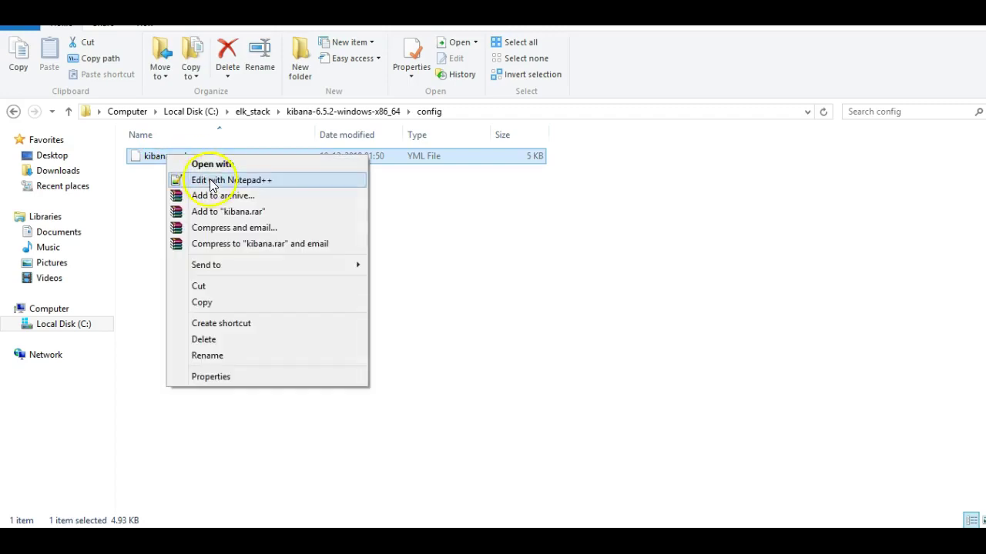
click(213, 182)
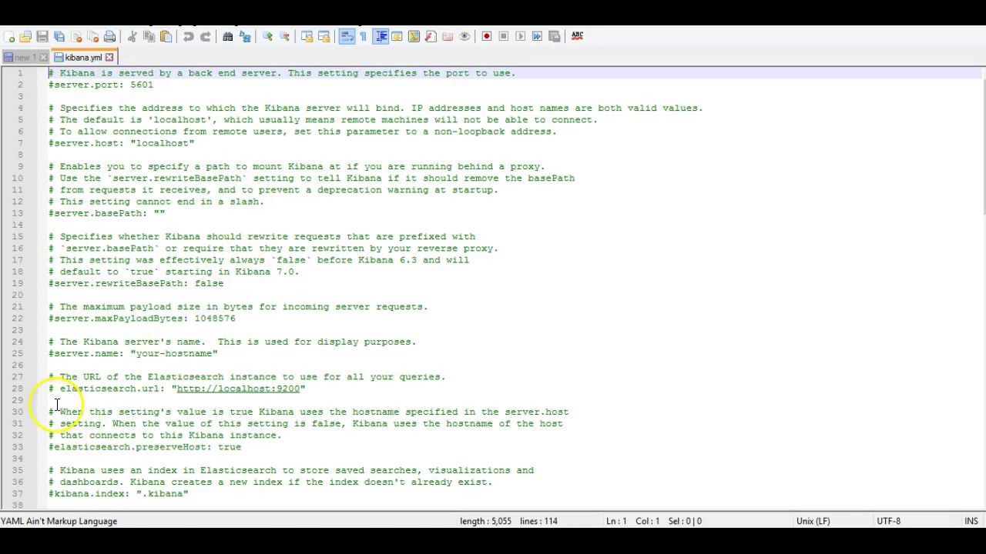
click(57, 390)
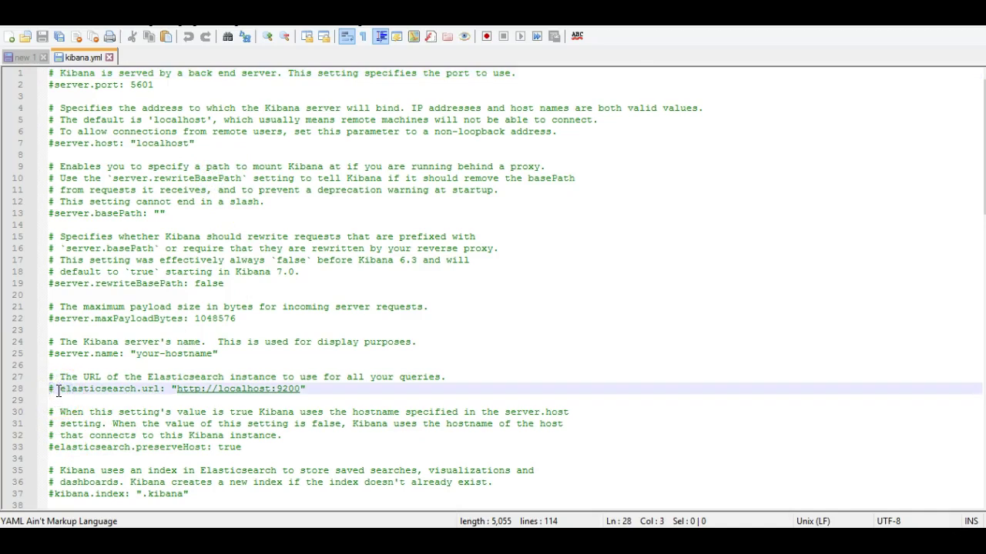
key(BackSpace)
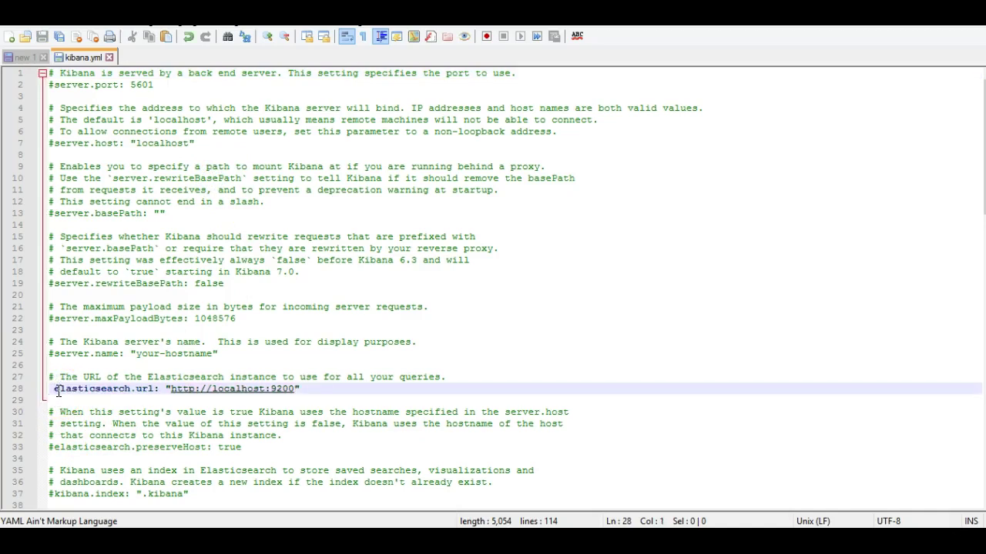
double_click(77, 390)
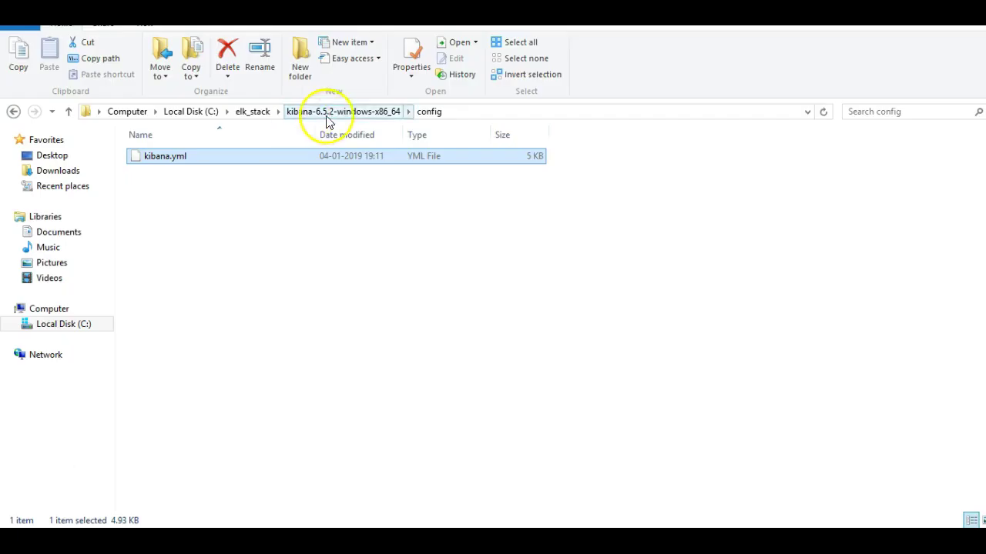
- Open the bin folder of kibana-6.5.2-windows-x86_64 in File Explorer and copy its path
click(326, 112)
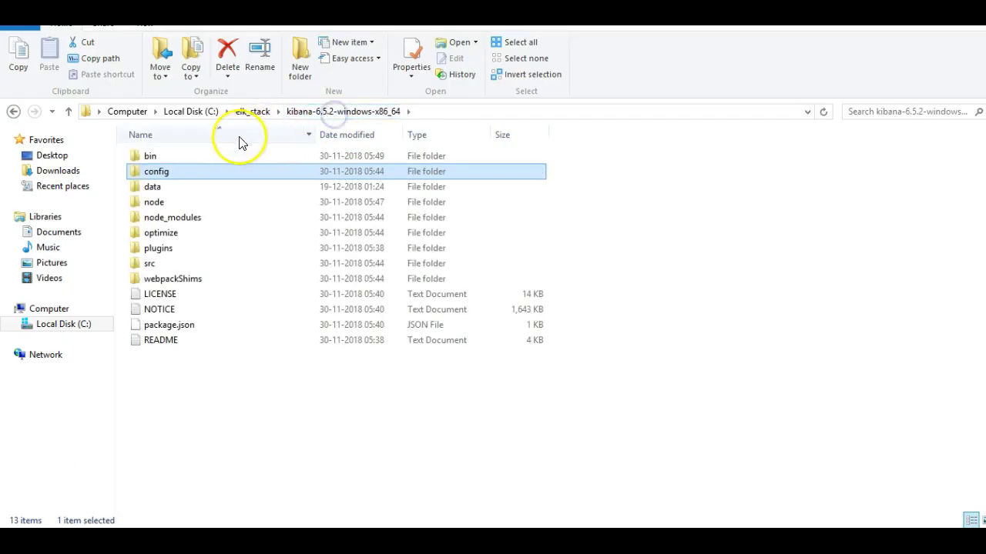
double_click(212, 158)
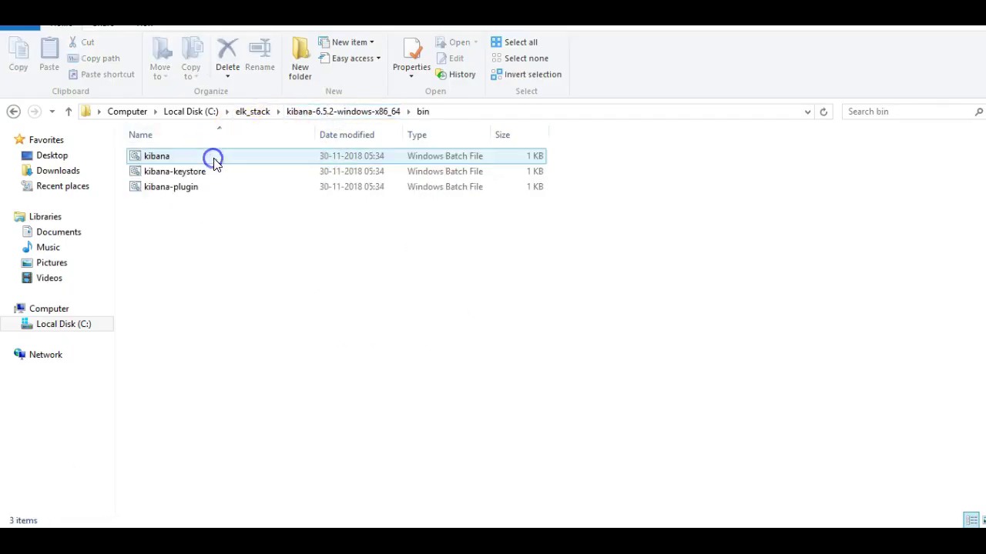
click(457, 121)
- In a second Command Prompt, change to C:\elk_stack\kibana-6.5.2-windows-x86_64\bin and run kibana.bat
click(385, 530)
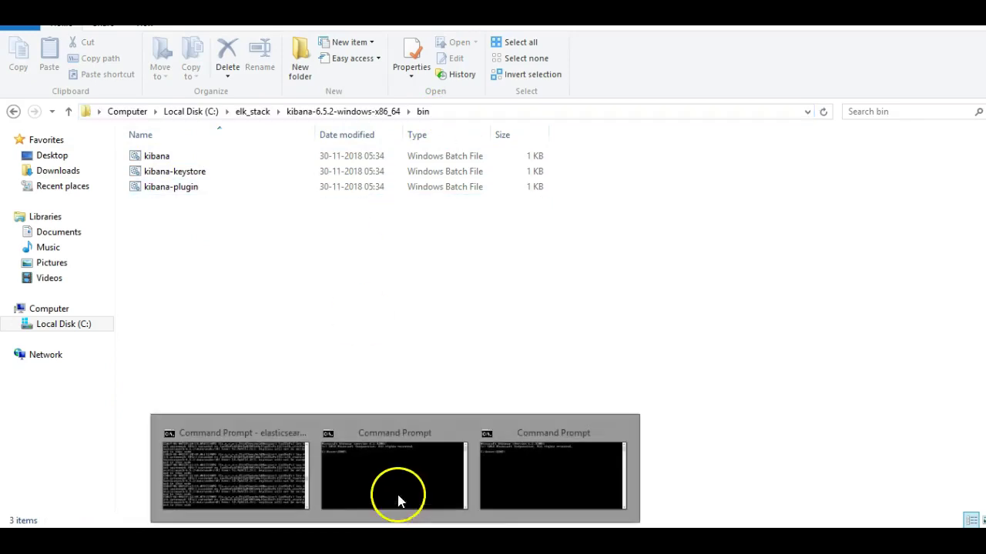
click(398, 501)
text(cd)
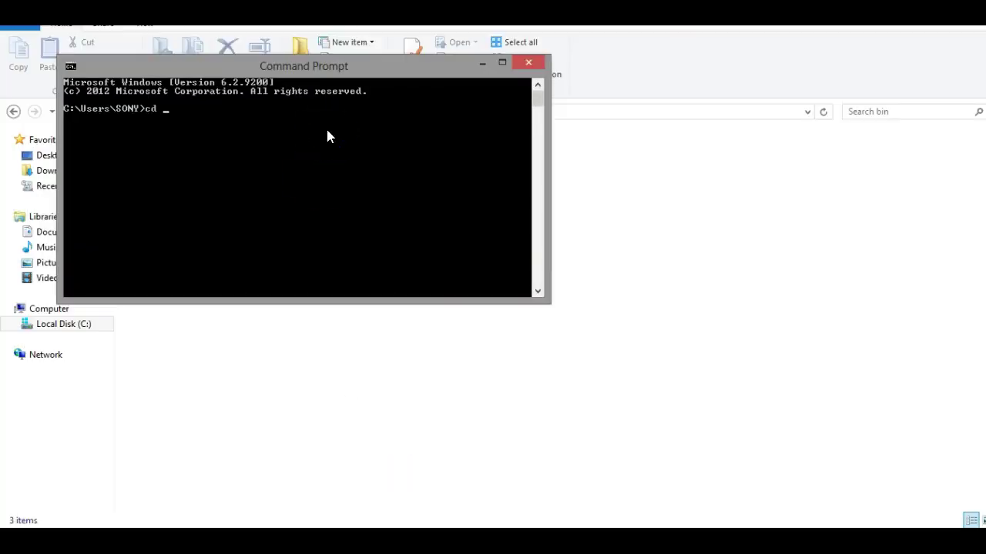
right_click(374, 175)
click(405, 211)
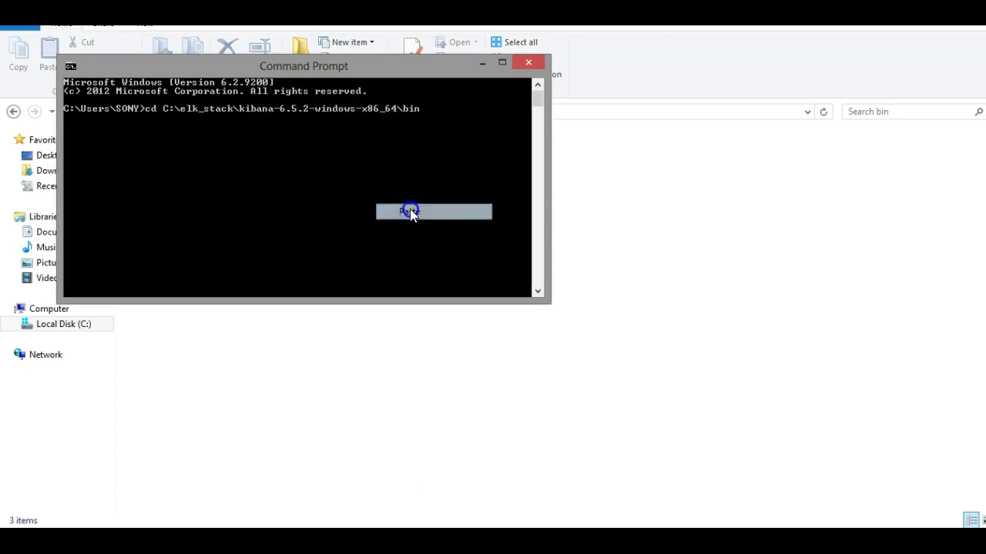
key(Return)
text(kibana.bat)
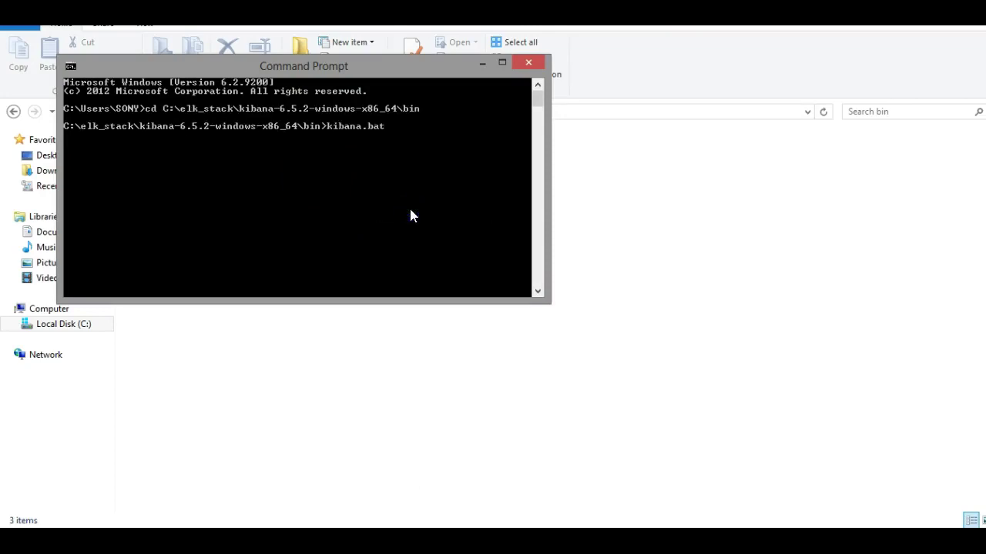
key(Return)
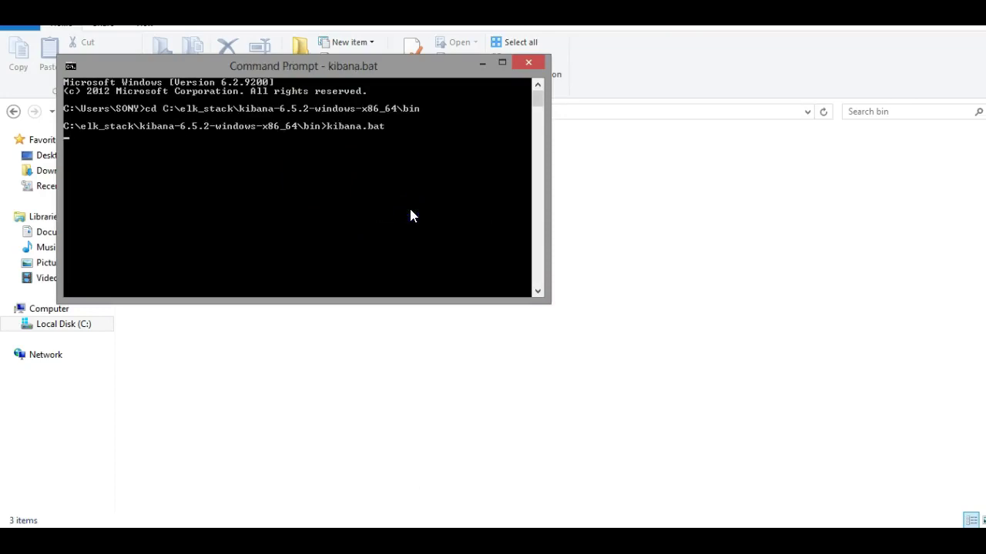
click(388, 158)
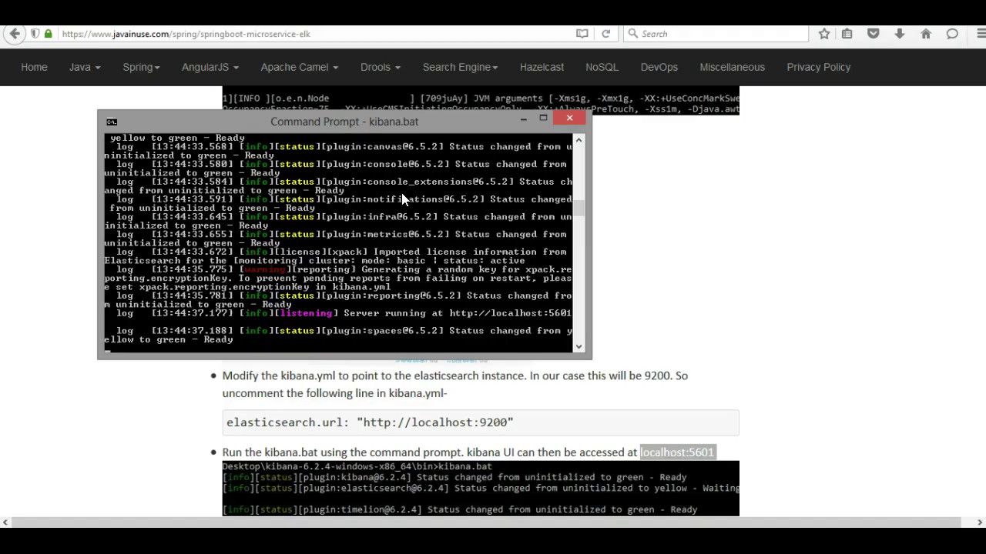
- Copy the address localhost:5601 from the tutorial's Kibana instructions and open it in the browser
click(647, 451)
drag(654, 453, 725, 456)
key(ctrl+c)
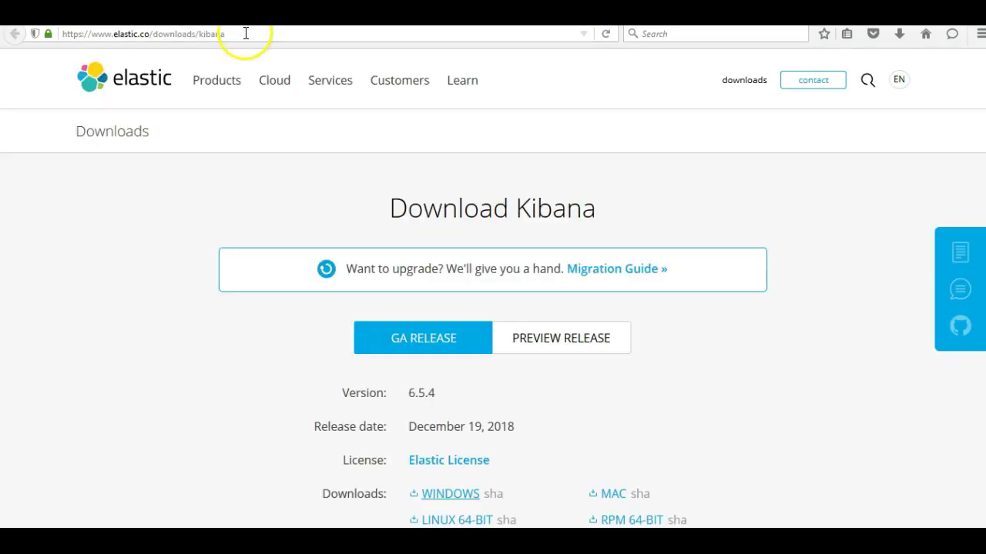
click(245, 33)
key(ctrl+v)
key(Return)
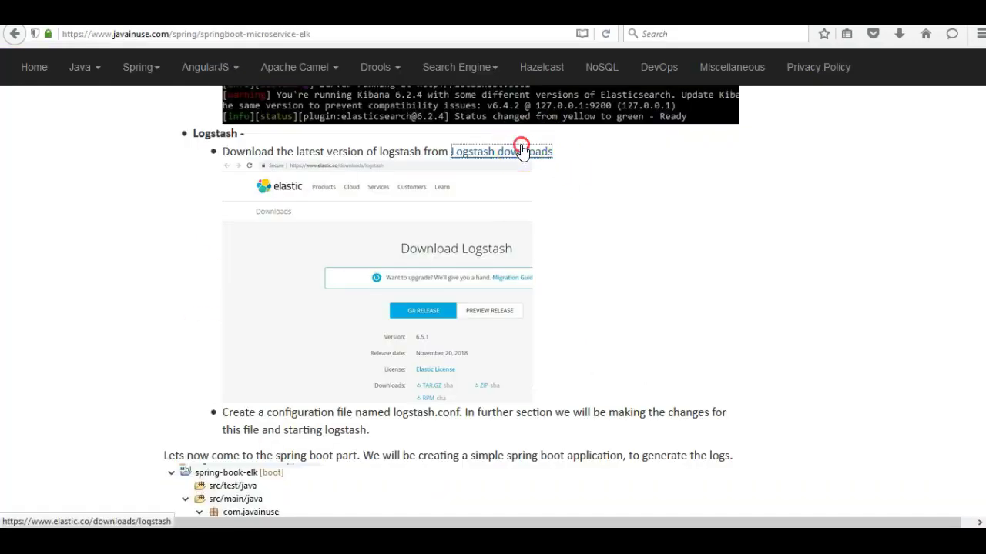
- Open the Logstash downloads page in a new tab, request the archive logstash-6.5.4.zip, and cancel saving it
right_click(520, 151)
click(562, 156)
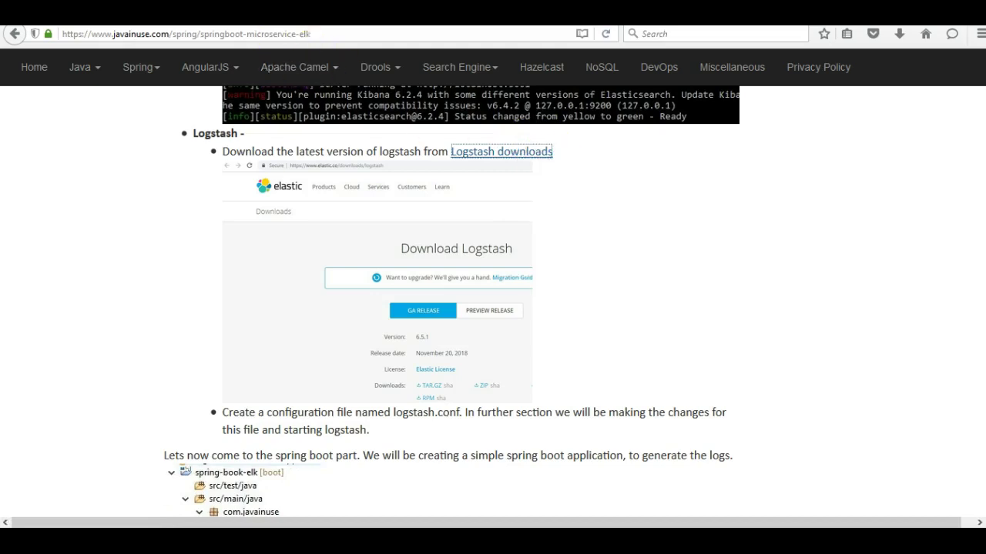
key(ctrl+Tab)
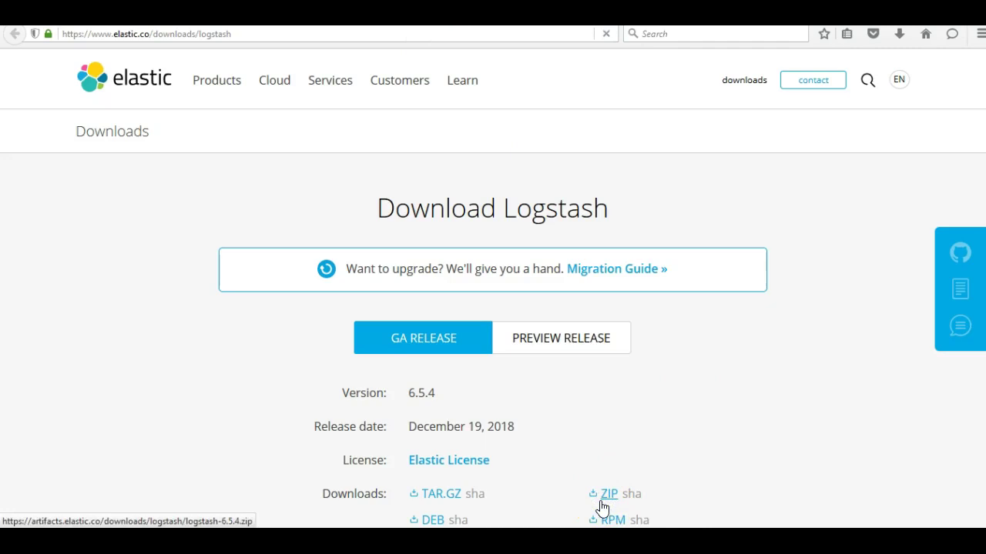
click(602, 500)
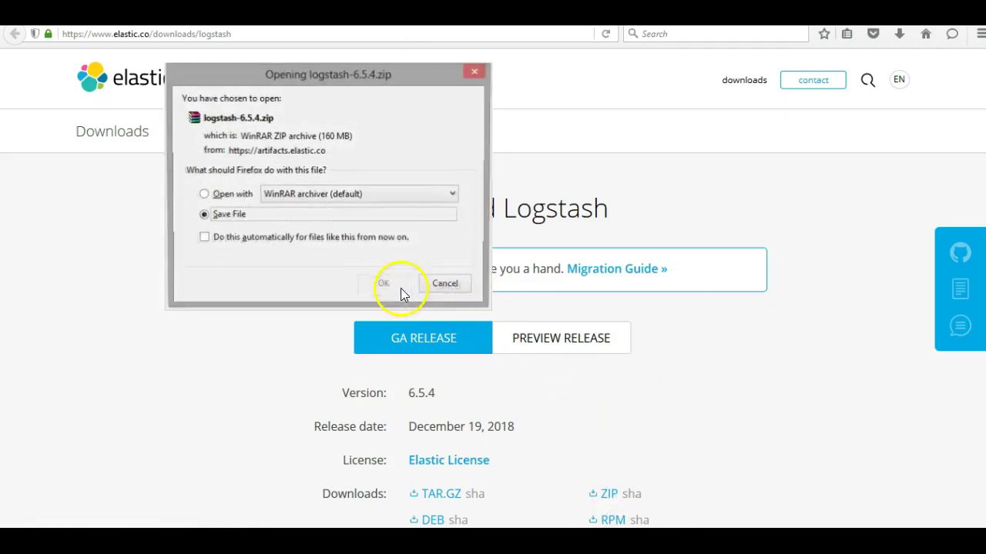
click(440, 288)
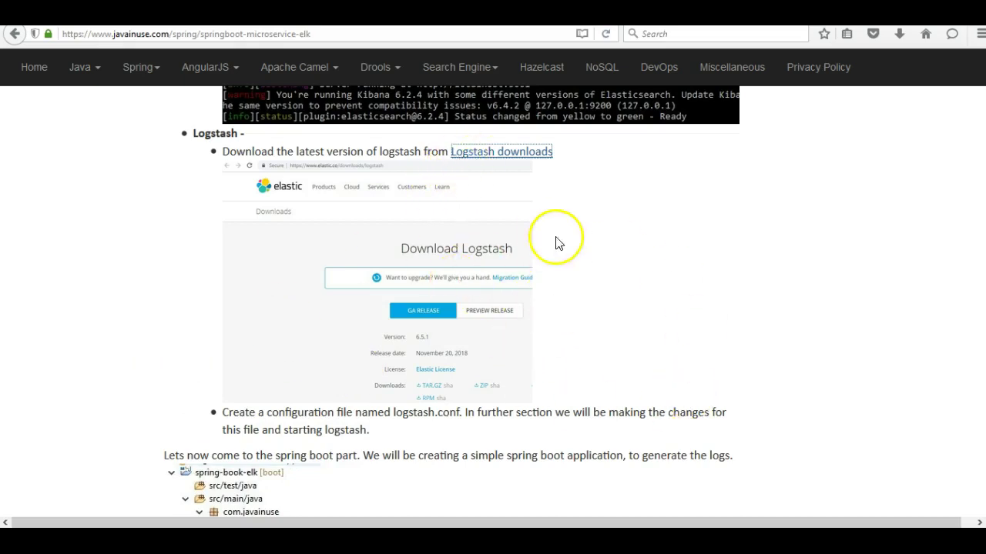
click(282, 411)
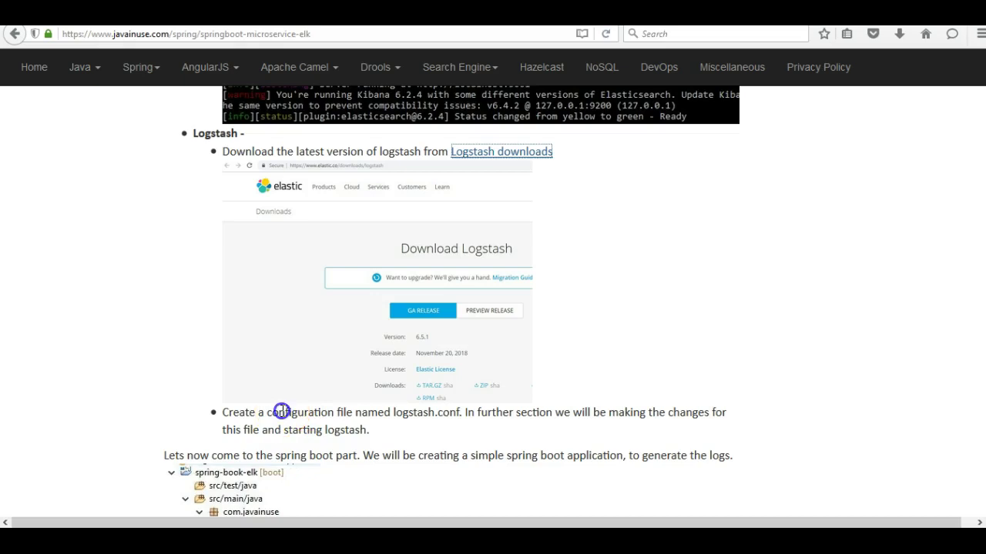
double_click(325, 412)
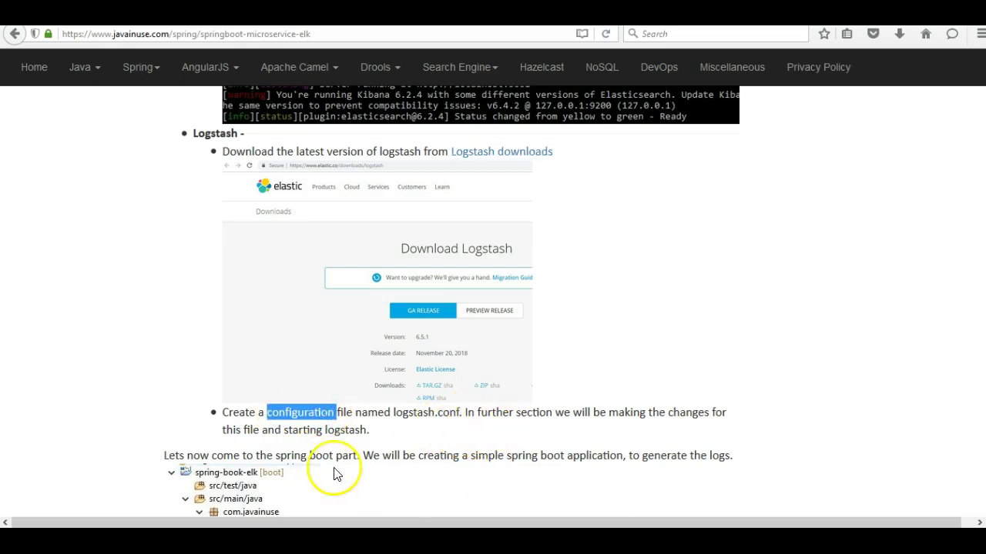
click(282, 455)
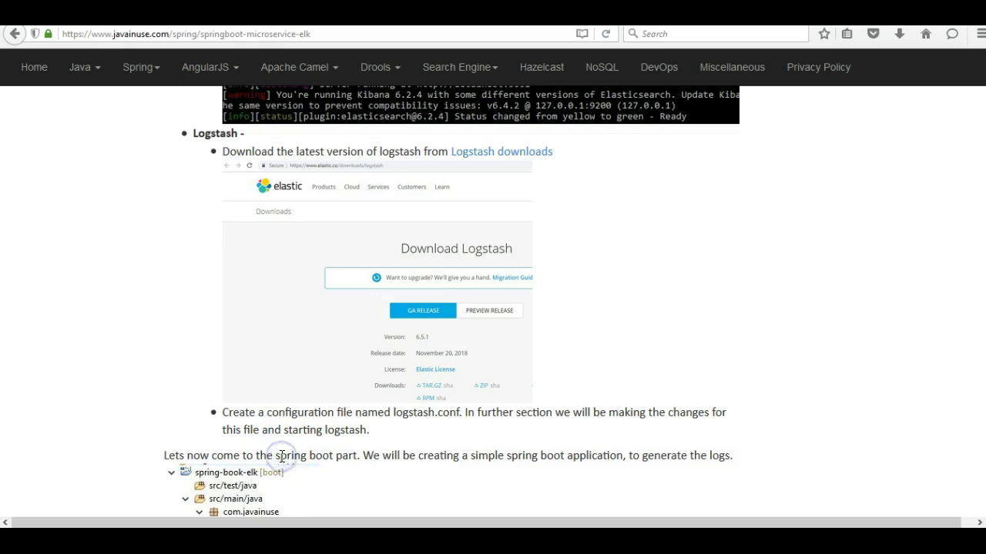
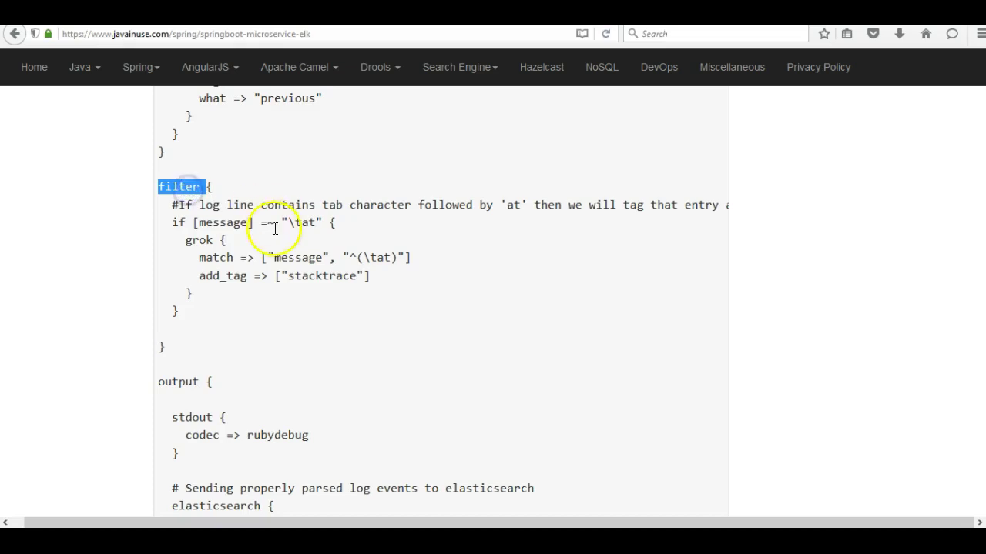
- Examine the filter and output sections of the tutorial's logstash.conf, including the stacktrace tag, rubydebug codec and Elasticsearch host
double_click(223, 223)
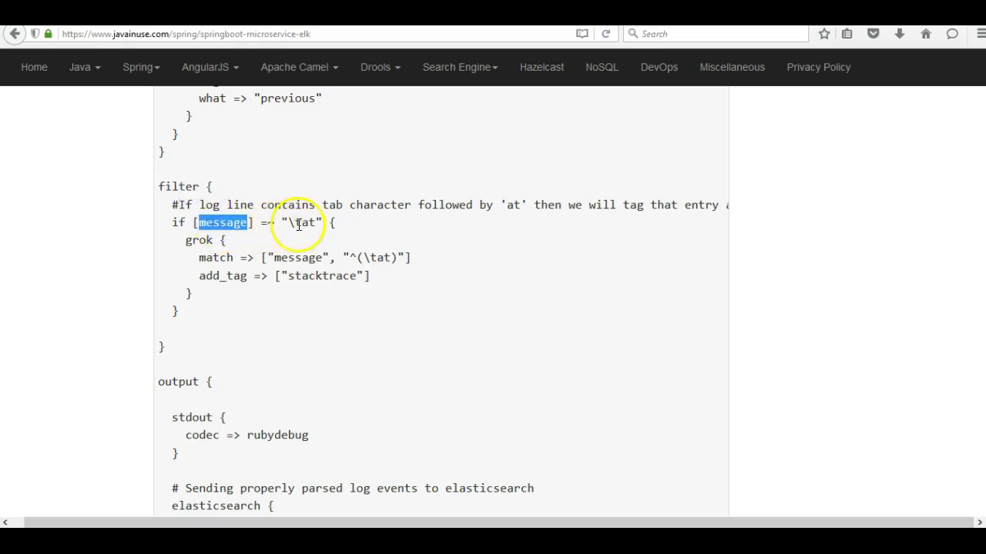
drag(301, 224, 318, 224)
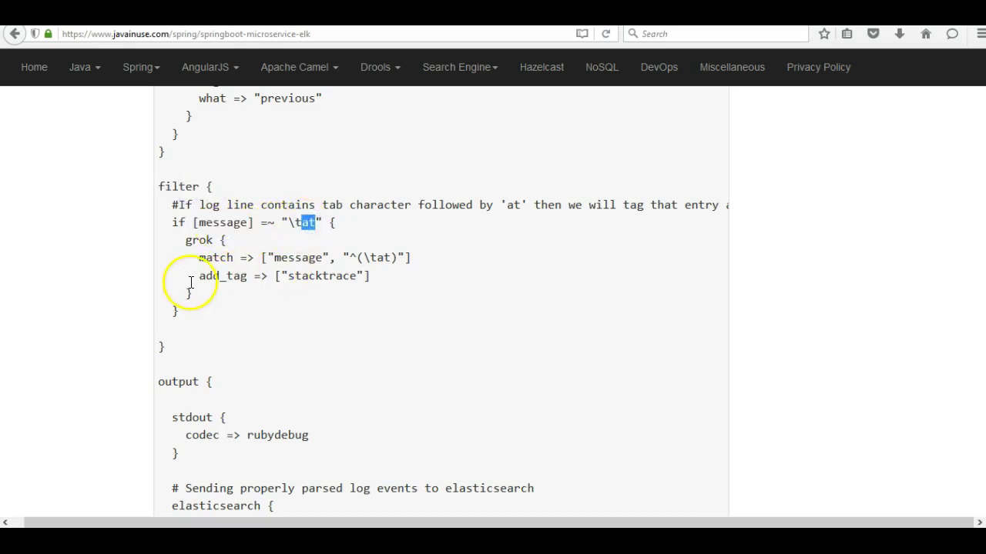
drag(199, 276, 220, 275)
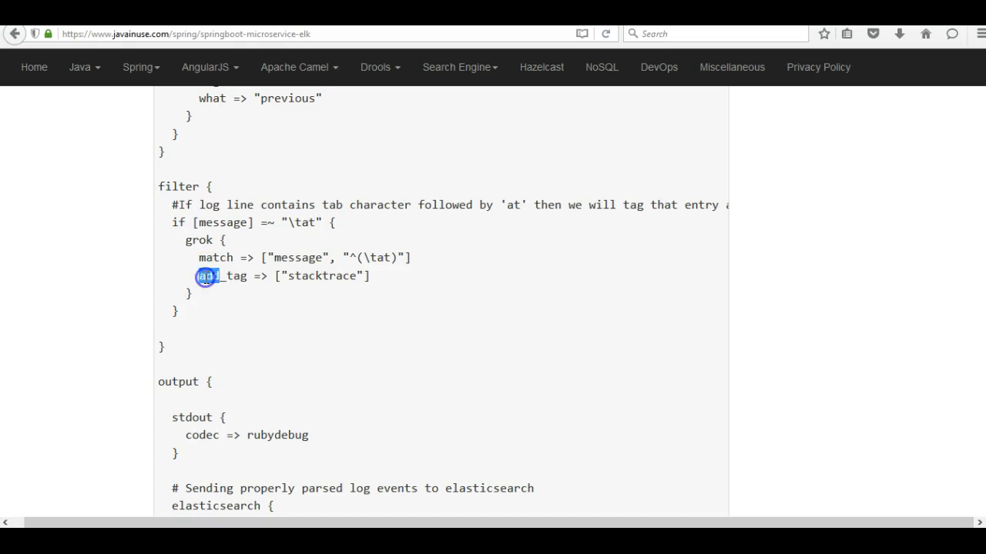
double_click(305, 277)
scroll(302, 382, down, 3)
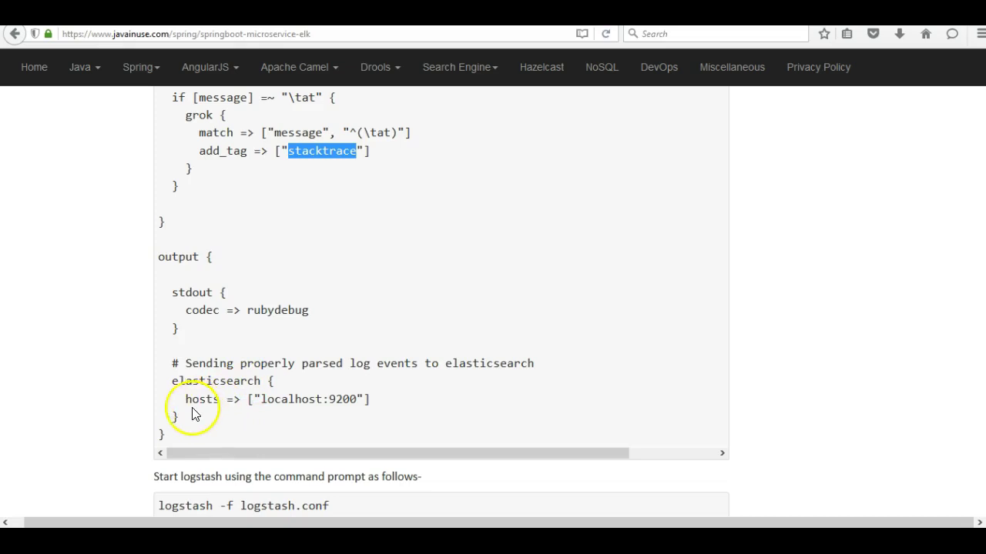
click(173, 381)
drag(172, 381, 379, 400)
click(381, 400)
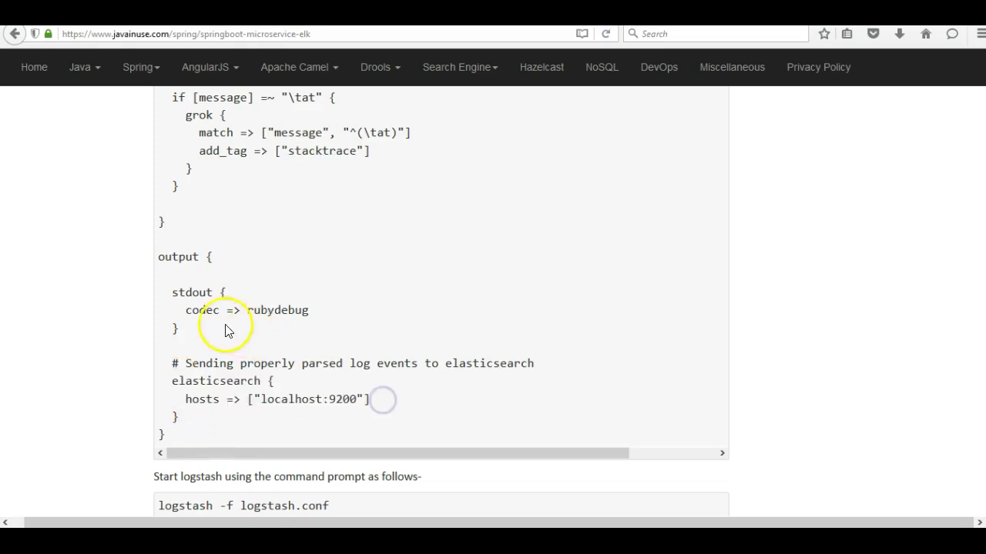
drag(187, 307, 312, 312)
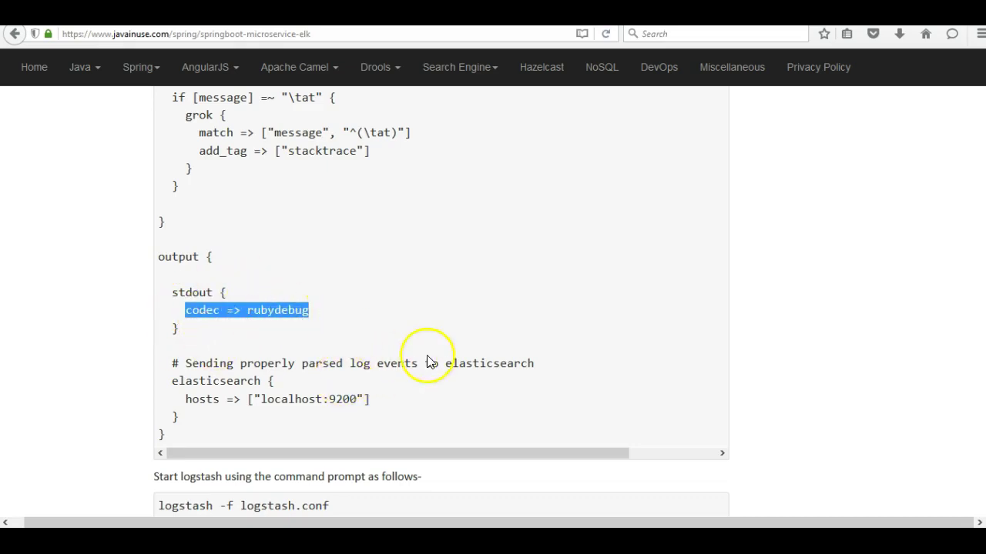
double_click(306, 311)
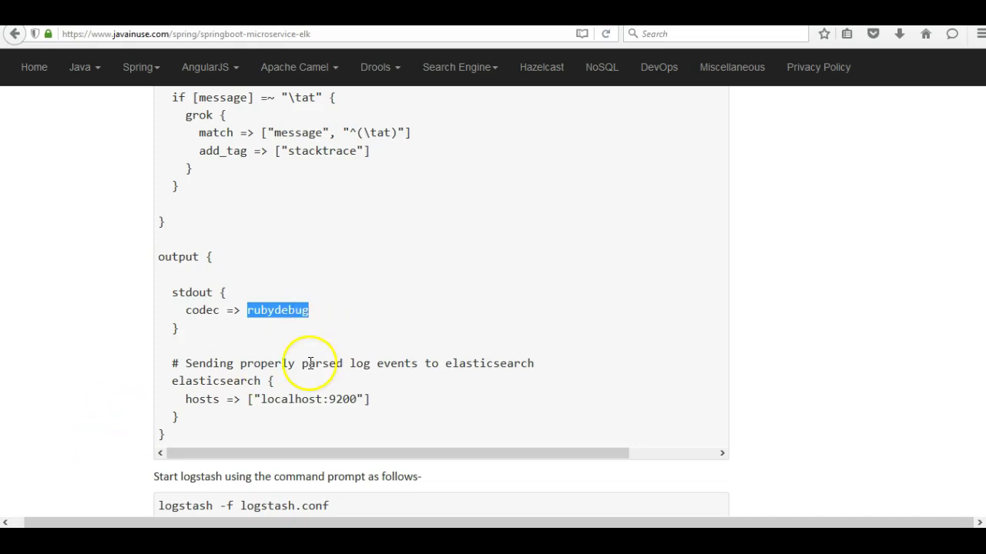
- Create a new text document in the logstash-6.5.2\bin folder in File Explorer and open it in Notepad
key(alt+Tab)
right_click(468, 427)
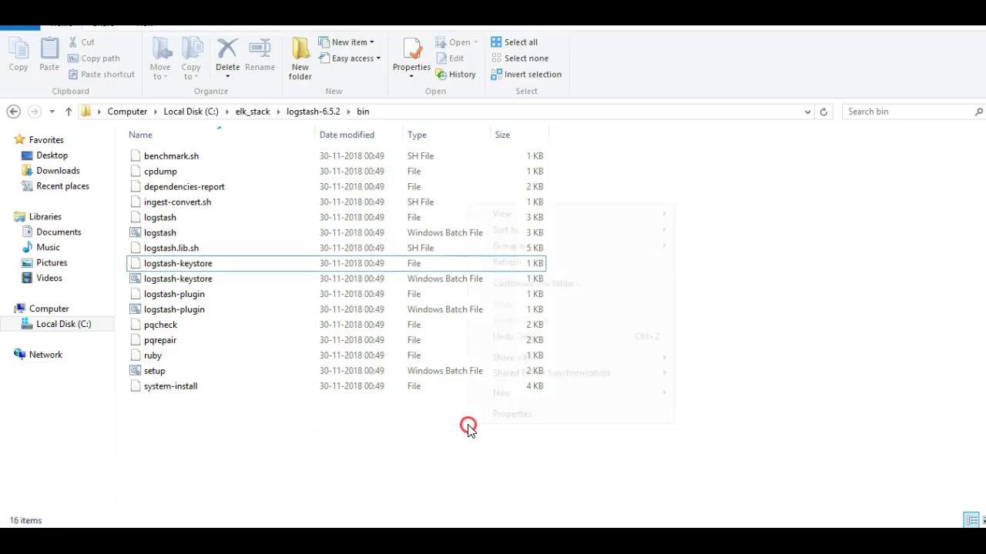
mouse_move(556, 394)
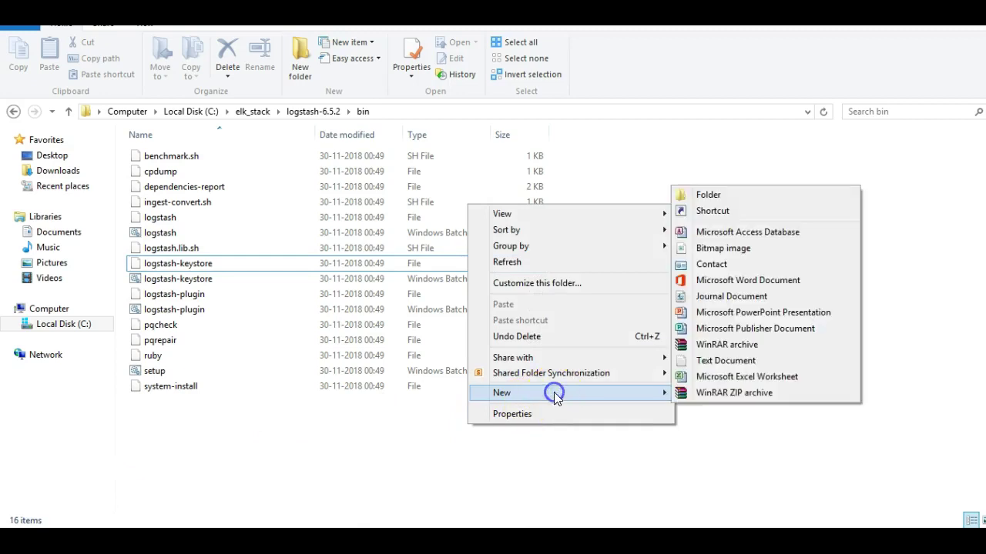
click(722, 362)
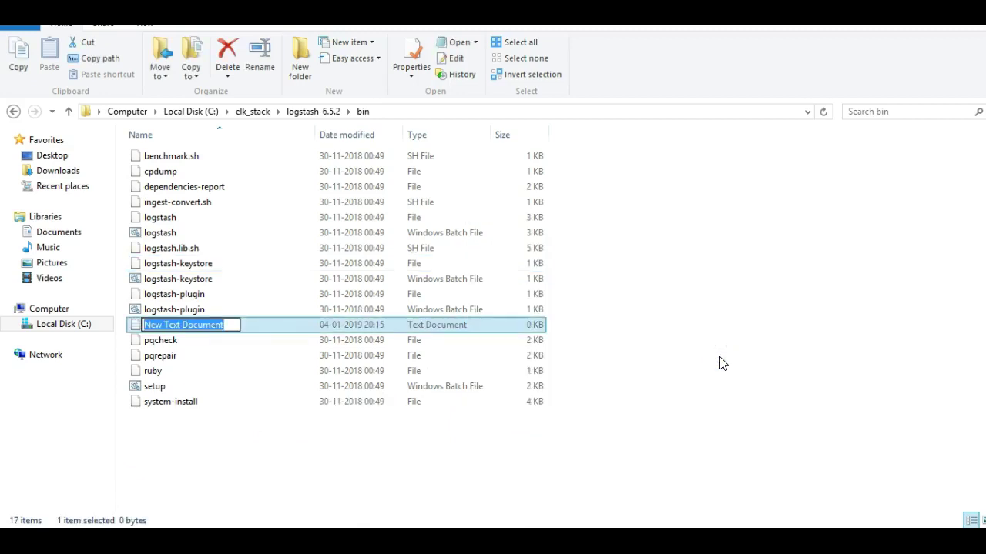
key(Return)
key(Return)
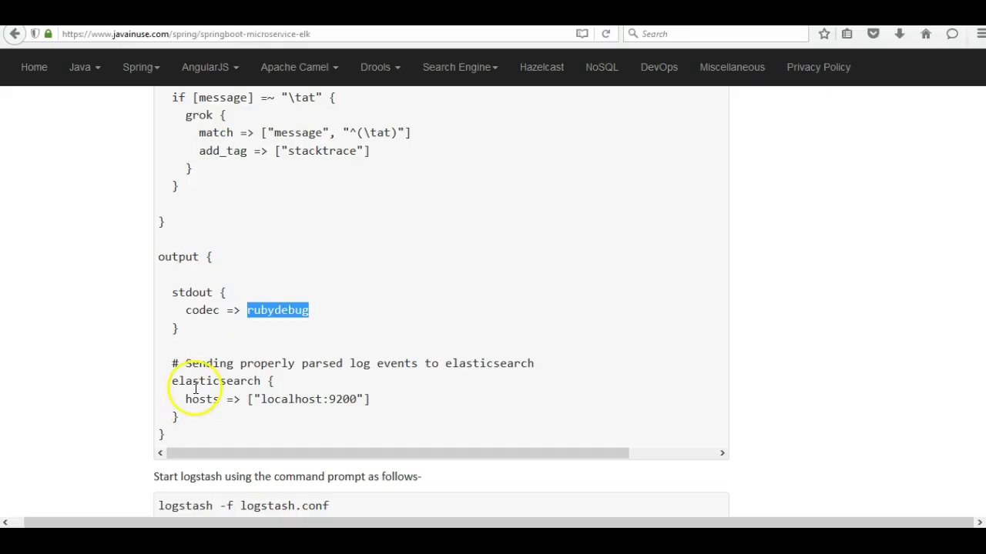
- Copy the tutorial's complete logstash.conf code, from input through output, into the empty Notepad document
scroll(202, 249, up, 8)
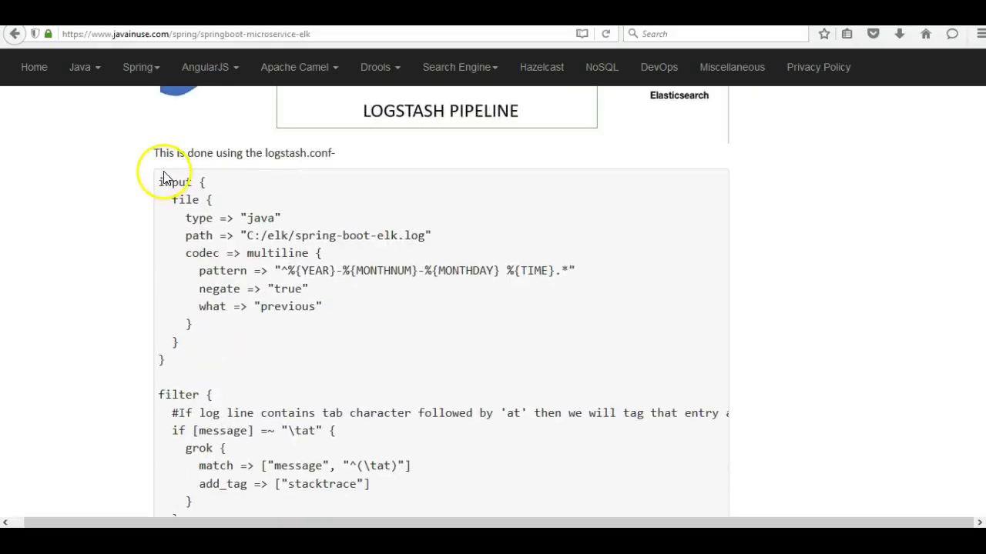
drag(159, 176, 236, 407)
scroll(236, 407, down, 10)
click(279, 108)
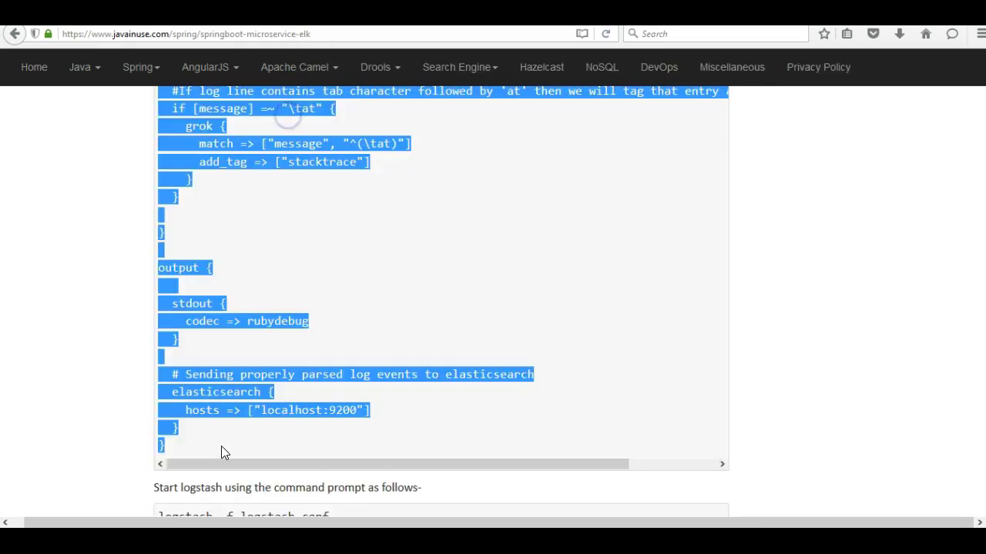
key(alt+Tab)
click(462, 319)
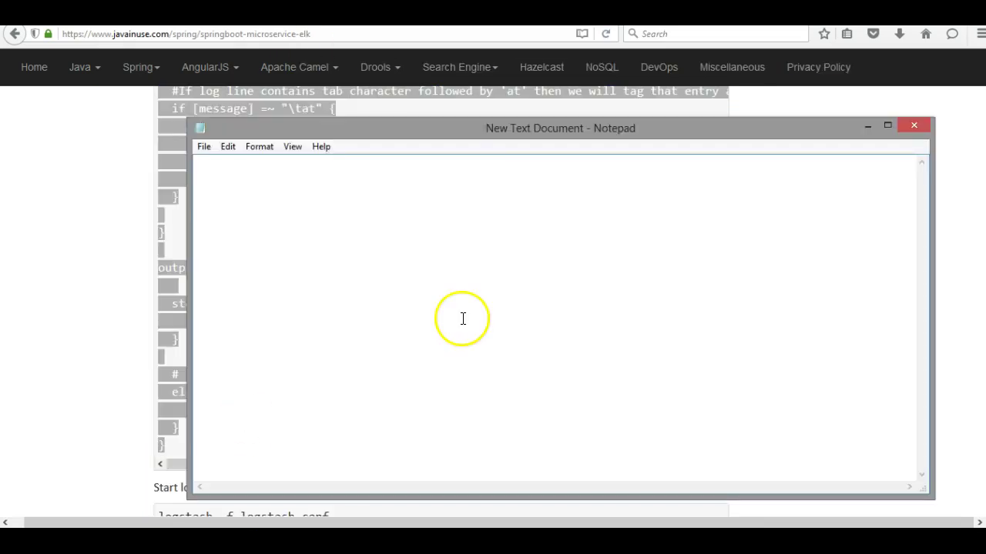
key(ctrl+v)
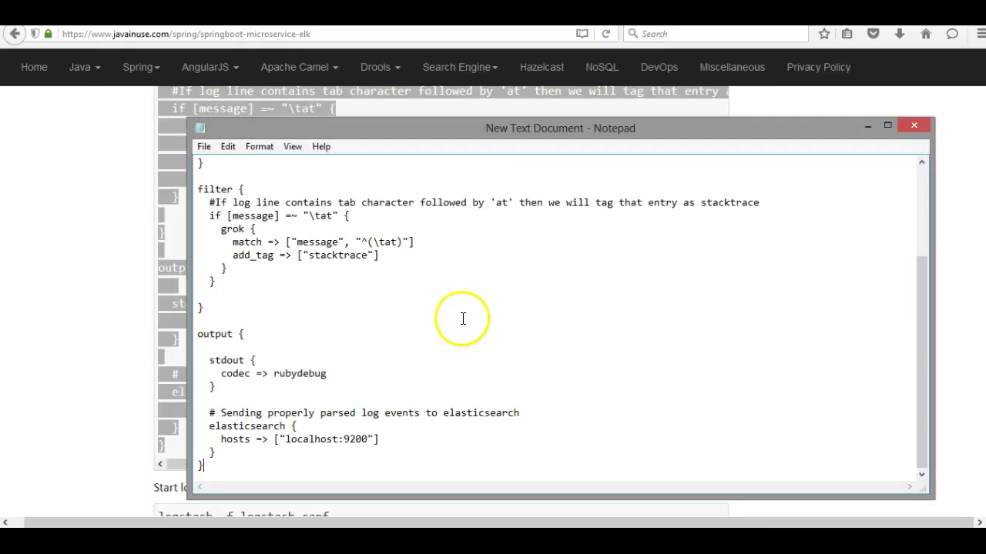
- Save the document as logstash.conf in the logstash-6.5.2\bin folder
click(204, 147)
click(231, 211)
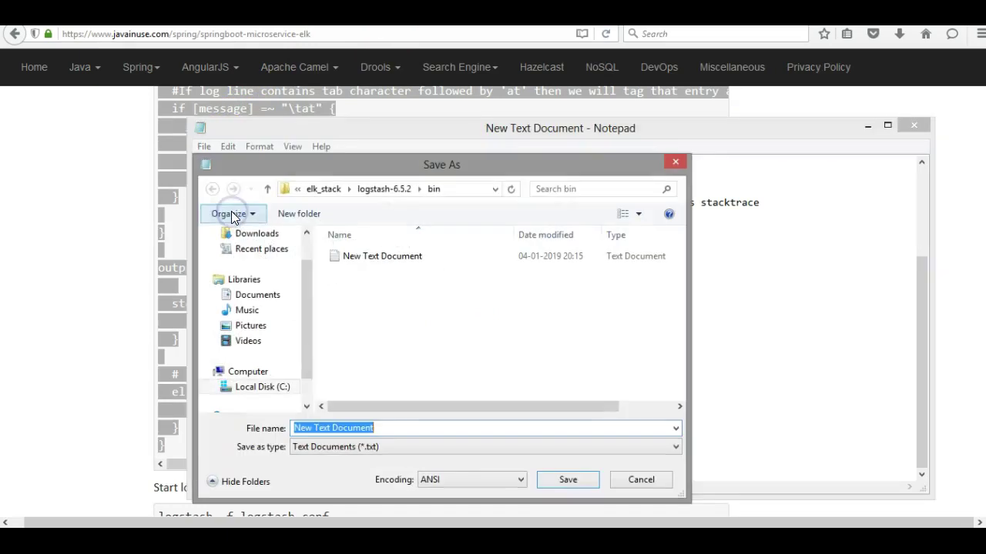
text(l)
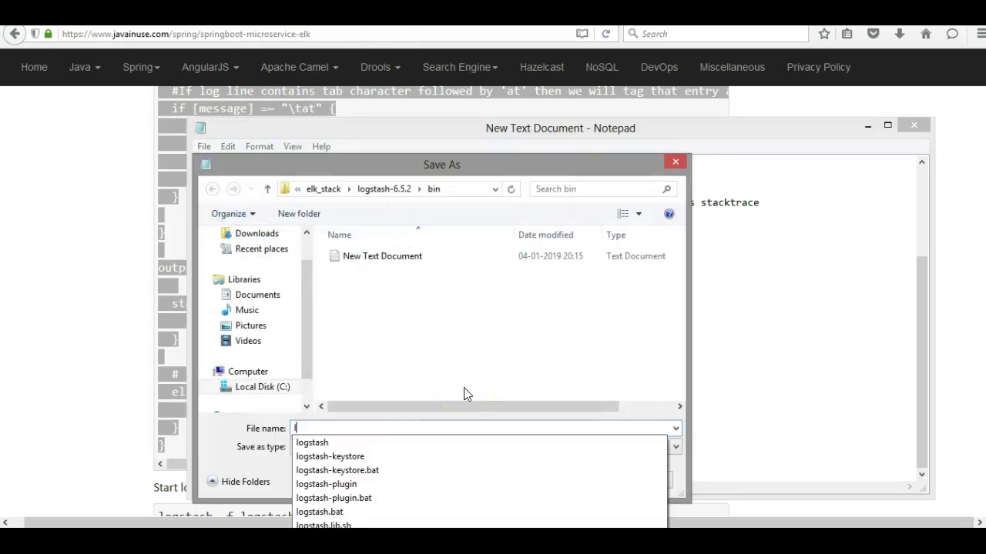
text(ogstash.c)
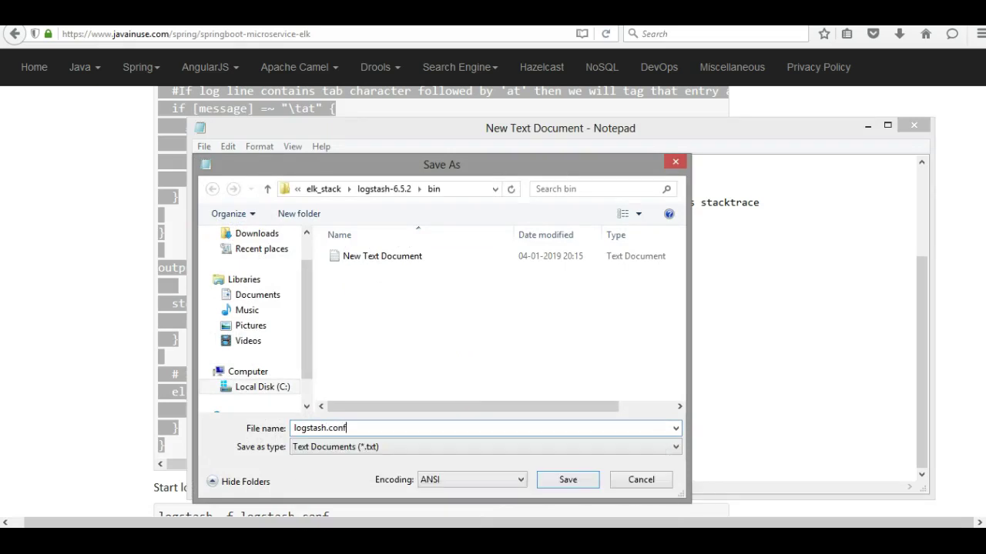
text(onf)
key(Return)
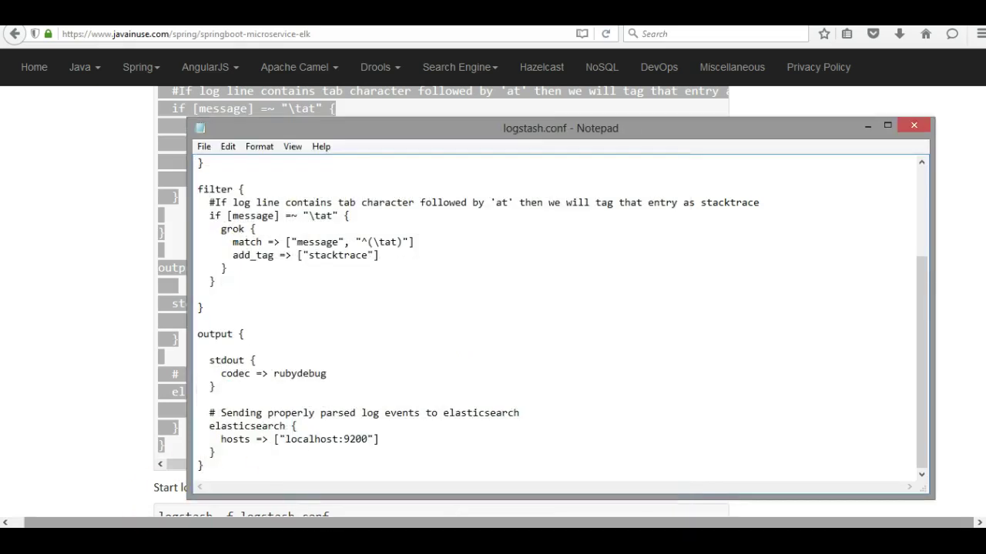
- Copy the command logstash -f logstash.conf from the tutorial and run it in the Command Prompt at C:\elk_stack\logstash-6.5.2\bin
scroll(166, 439, down, 2)
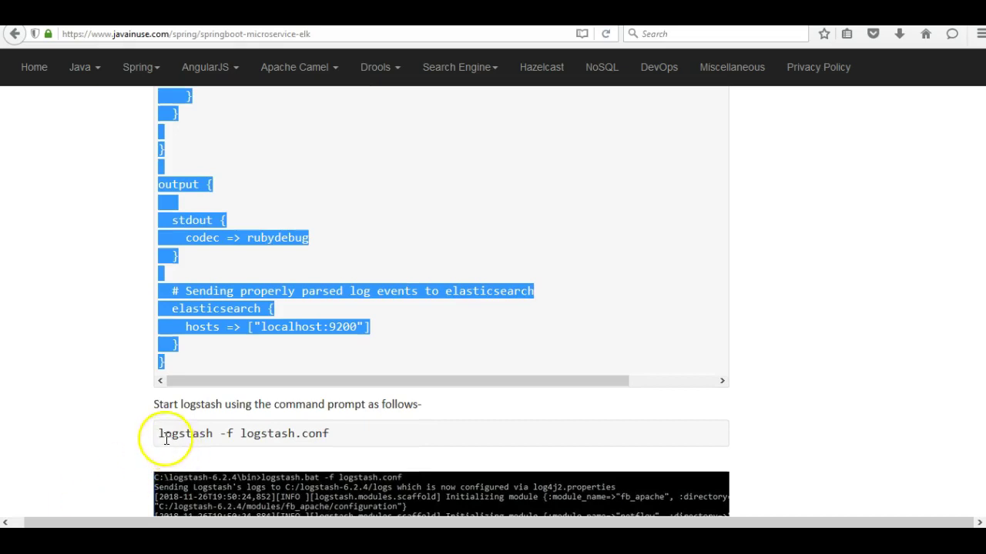
drag(158, 433, 319, 433)
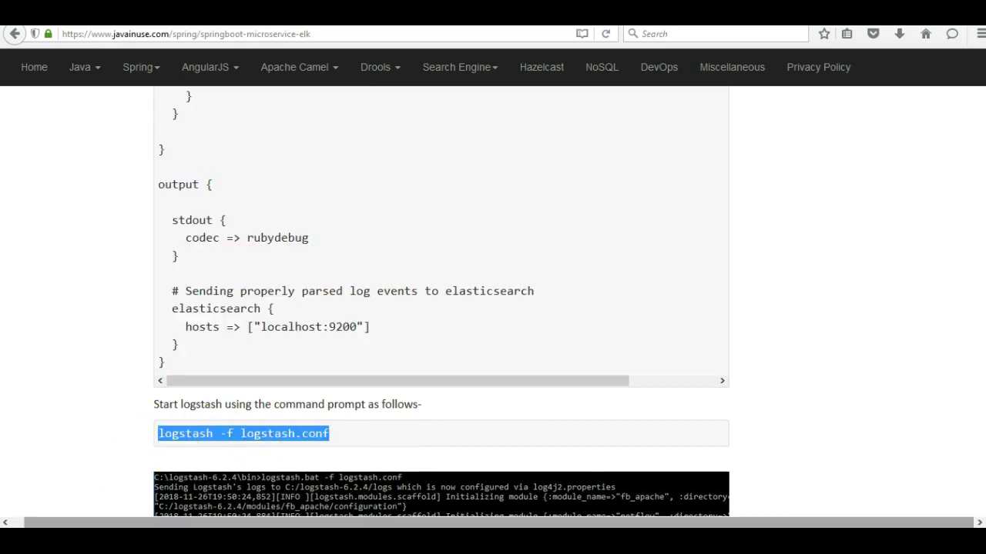
mouse_move(350, 539)
click(544, 466)
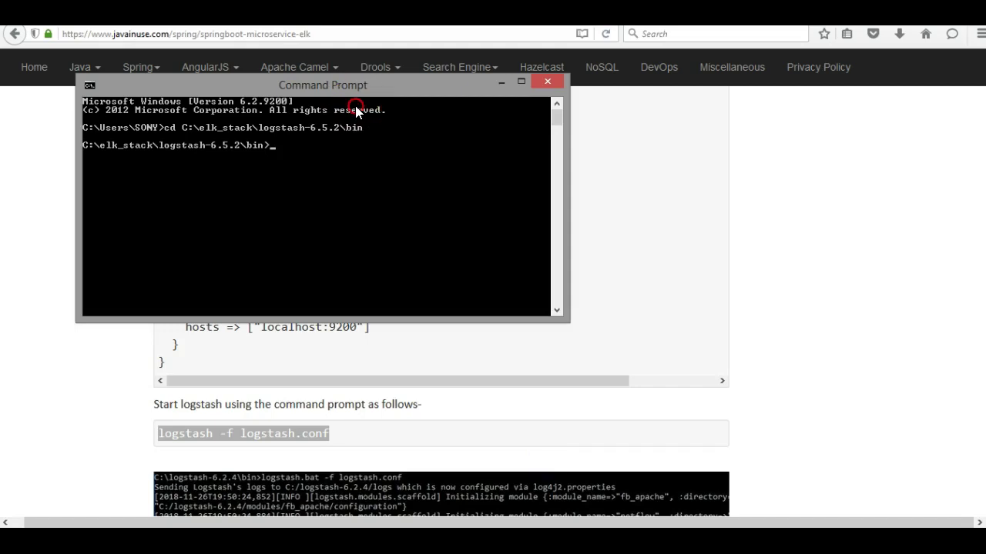
right_click(347, 98)
click(389, 141)
key(Return)
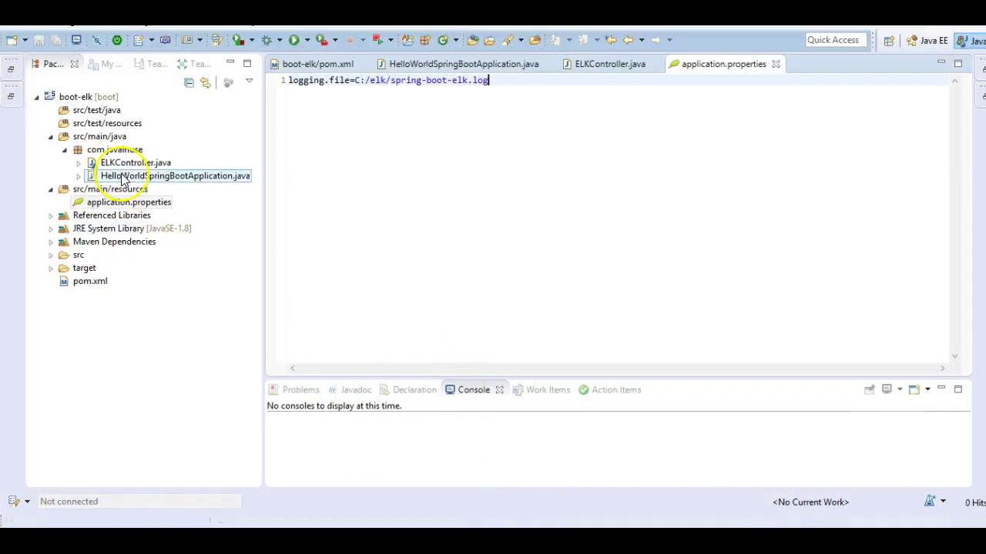
- In Eclipse, run HelloWorldSpringBootApplication.java from the boot-elk project as a Java application
click(121, 175)
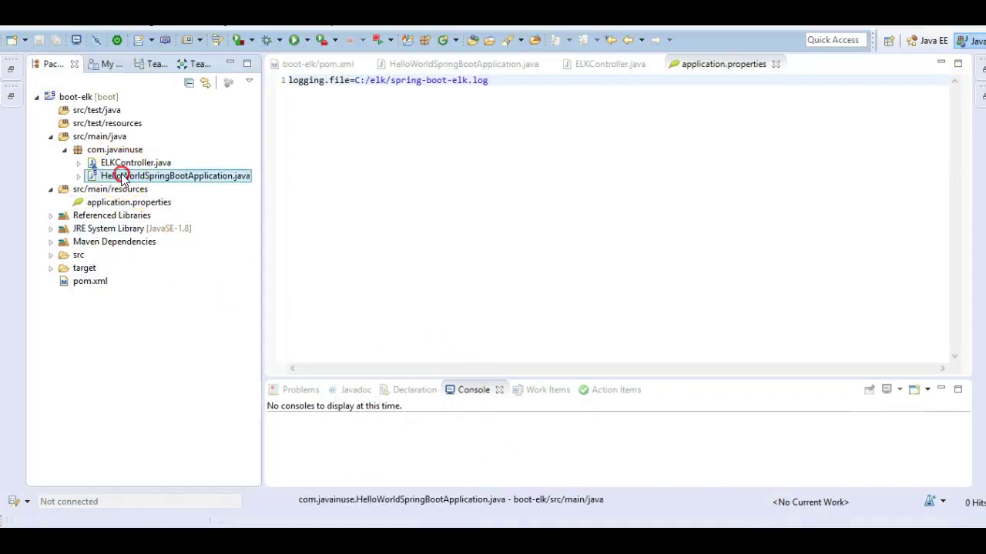
right_click(122, 177)
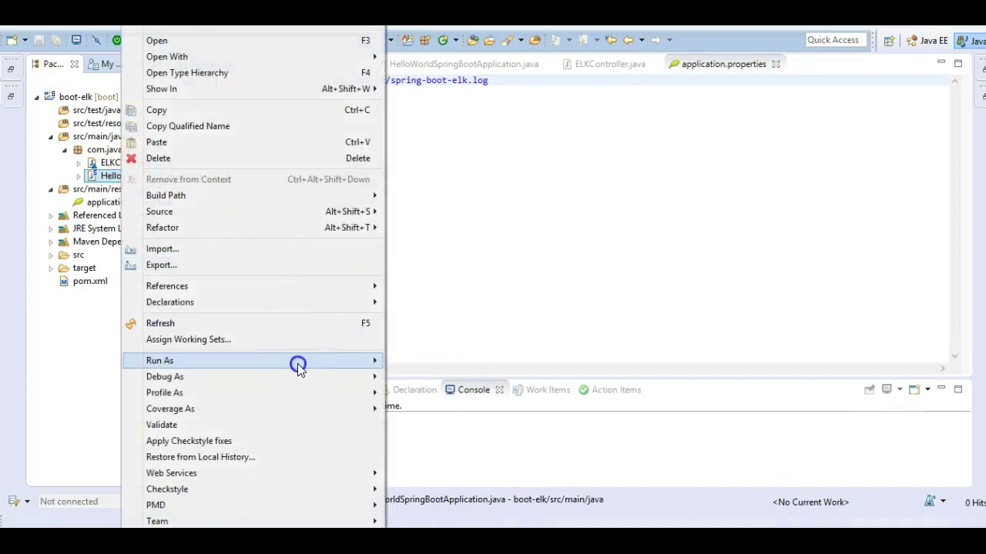
mouse_move(298, 363)
click(427, 377)
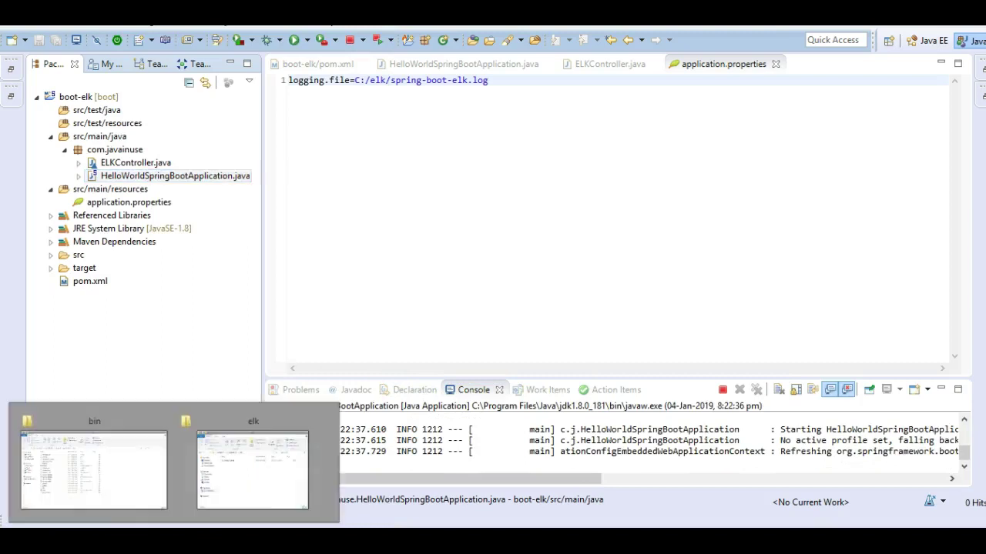
- Open the spring-boot-elk log file from the C:\elk folder in Notepad++ and examine its entries
click(223, 479)
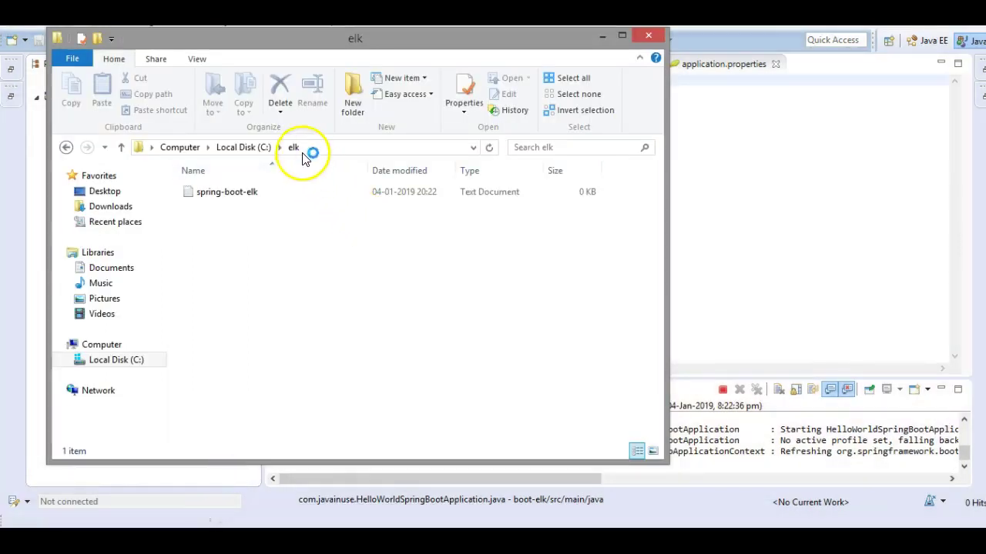
click(313, 150)
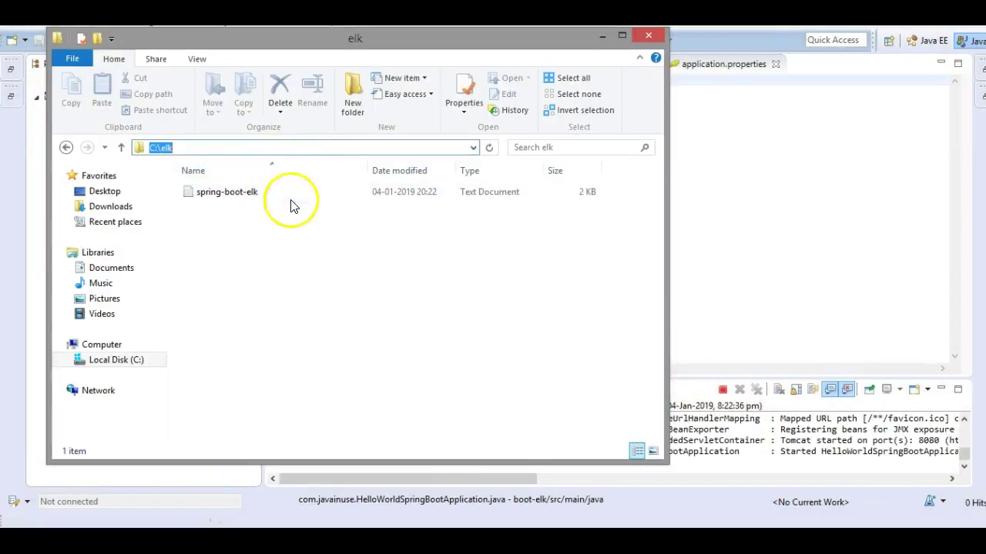
right_click(222, 193)
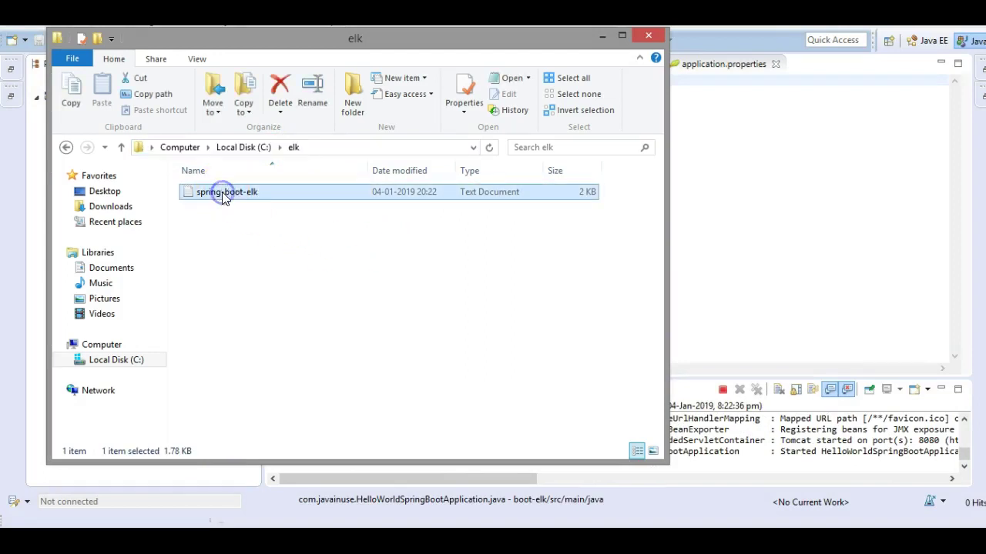
click(265, 234)
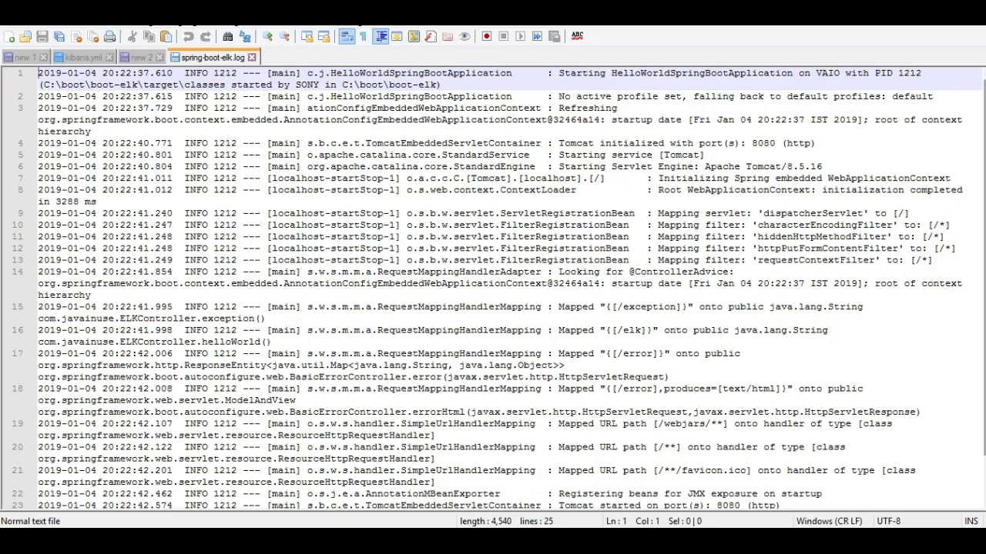
scroll(493, 285, down, 2)
double_click(662, 473)
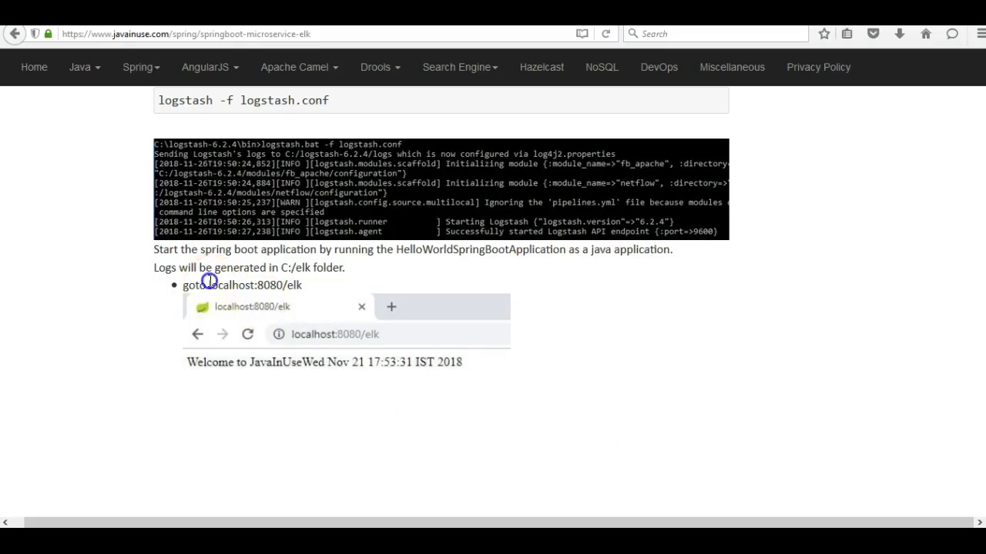
- Load the application's localhost:8080/elk page in the browser and request it again to generate log entries
drag(208, 280, 297, 285)
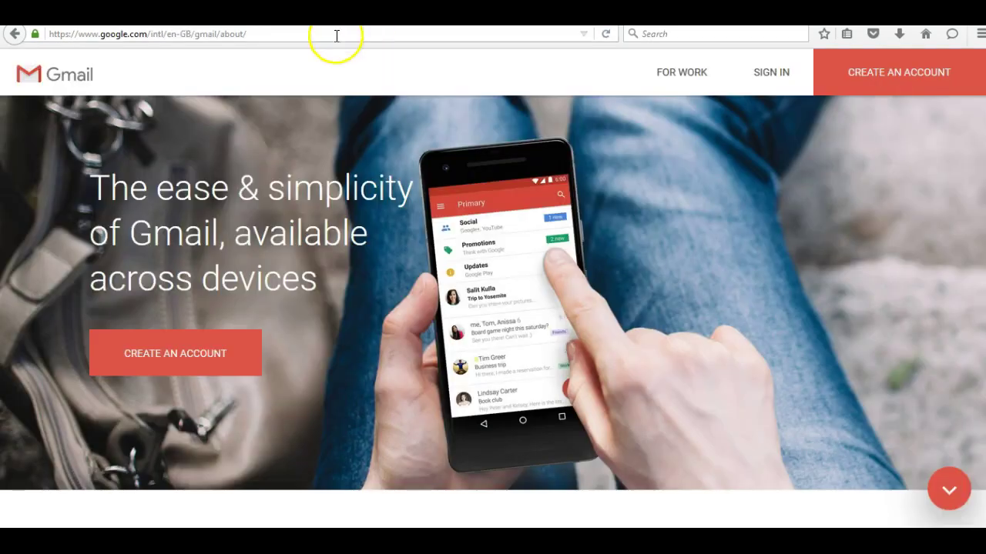
click(336, 36)
text(localhost:8080/elk)
key(Return)
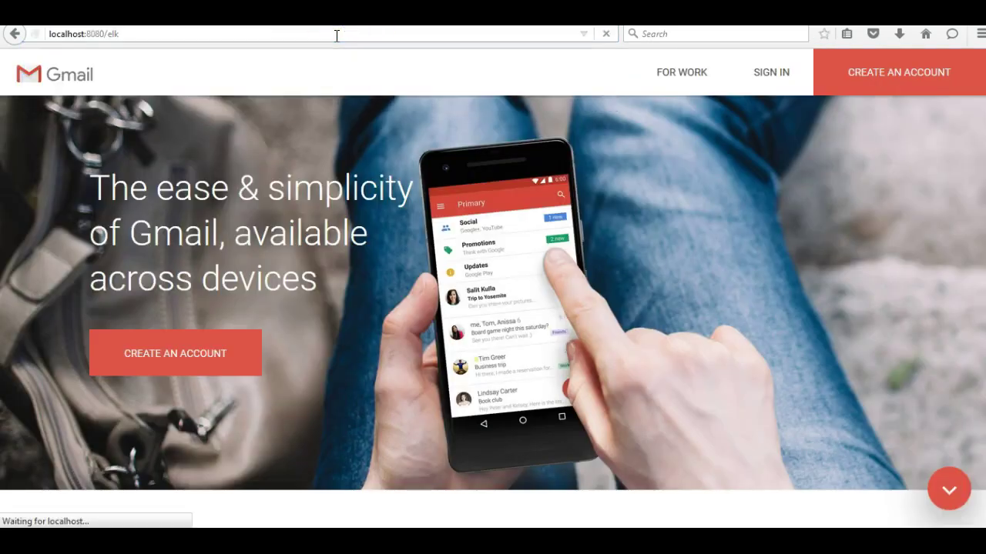
click(335, 36)
key(Return)
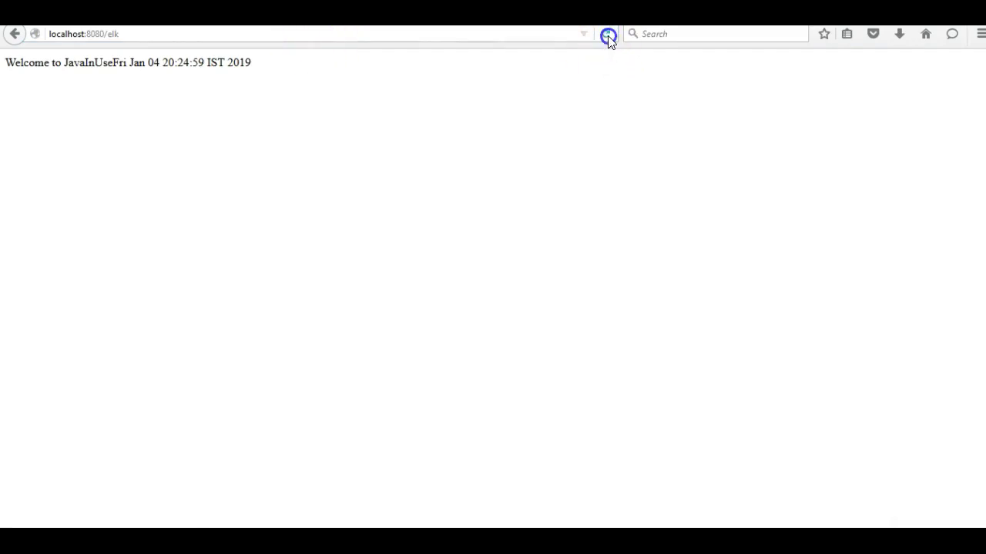
- Close the outdated spring-boot-elk.log in Notepad++ and reopen the file from the C:\elk folder
click(254, 539)
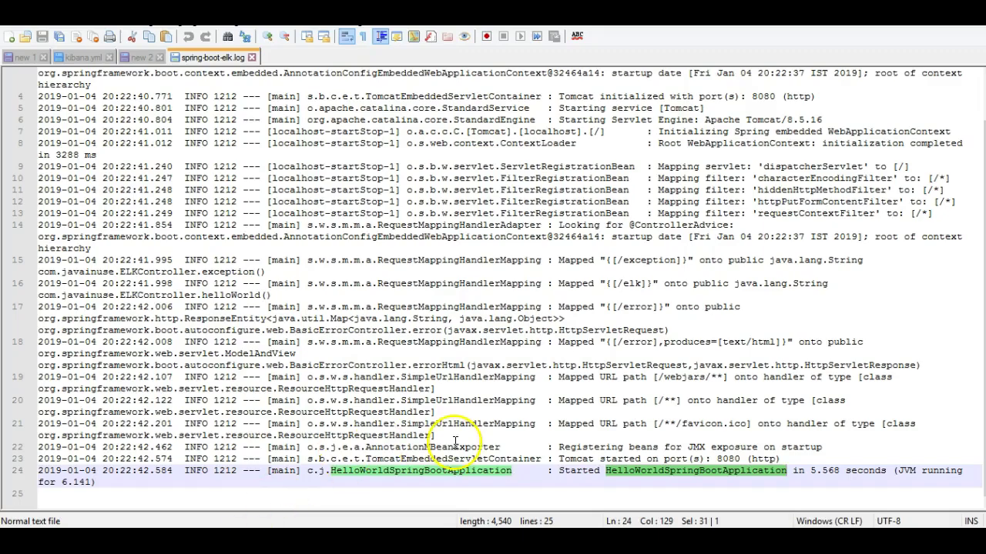
click(251, 57)
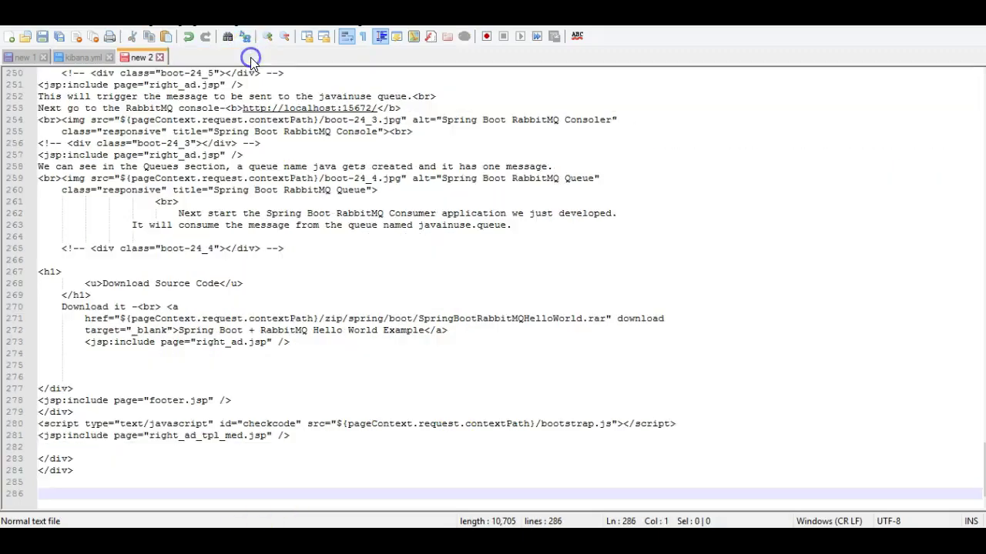
key(alt+Tab)
key(alt+Tab)
key(alt+Tab)
key(alt+Tab)
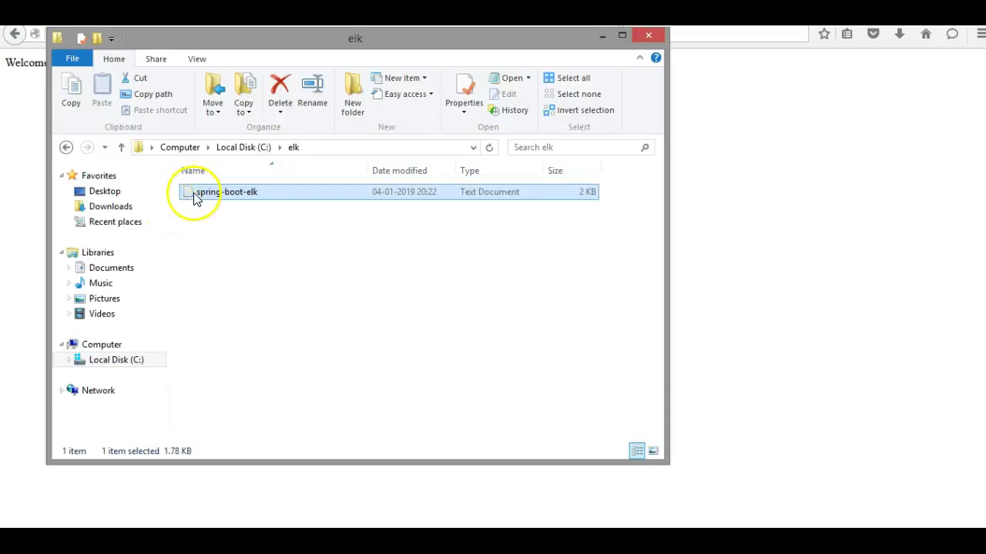
right_click(194, 199)
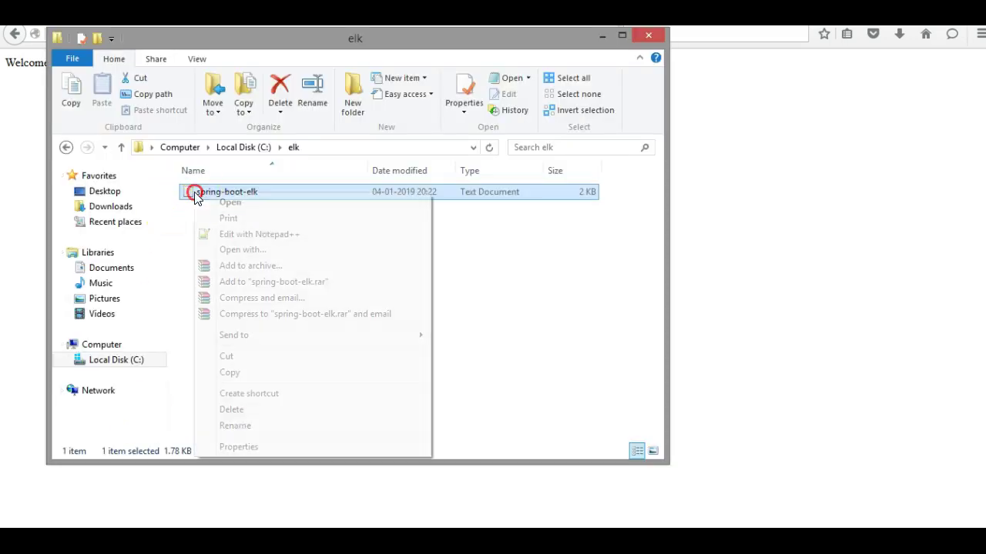
click(254, 233)
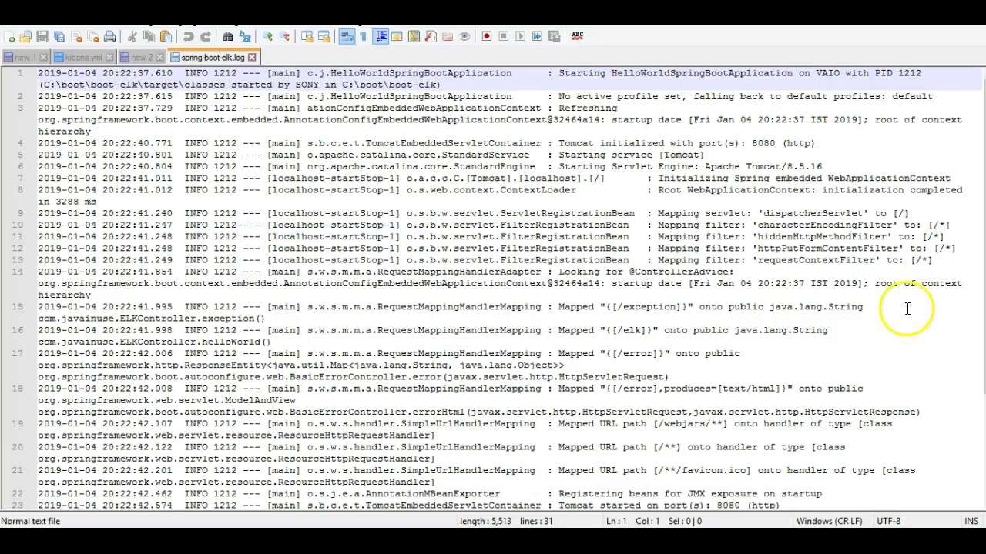
- Examine the ELKController welcome message entries at the end of spring-boot-elk.log
scroll(973, 282, down, 3)
scroll(972, 282, down, 1)
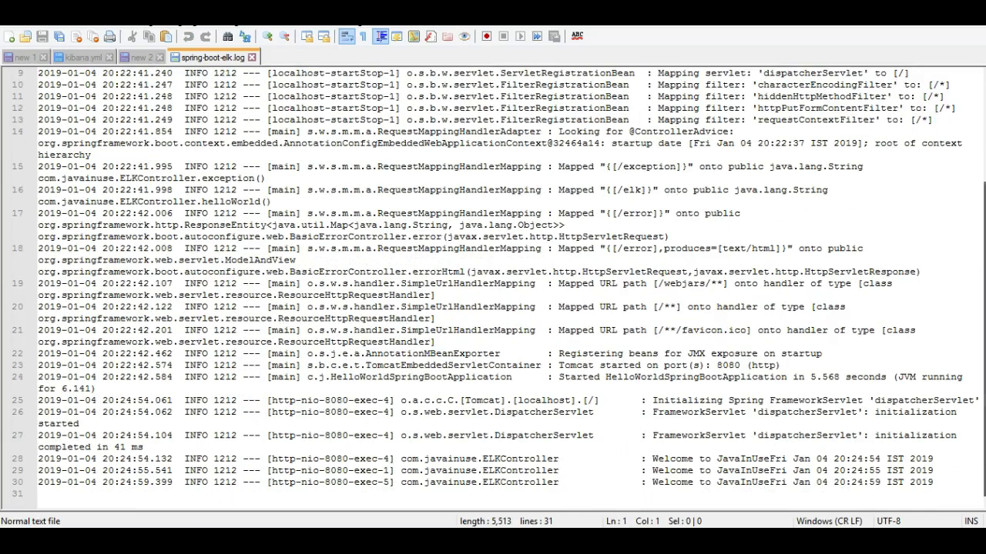
click(404, 469)
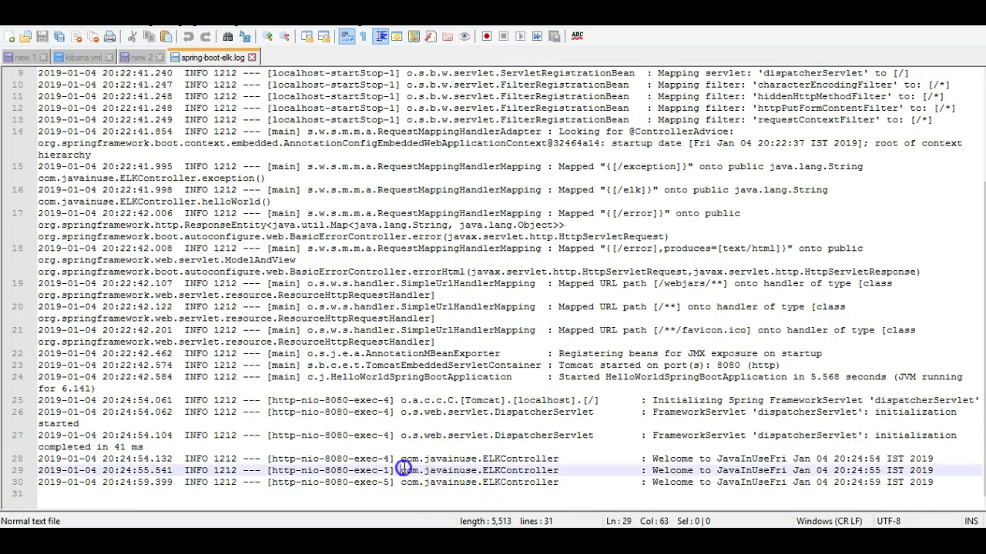
click(511, 440)
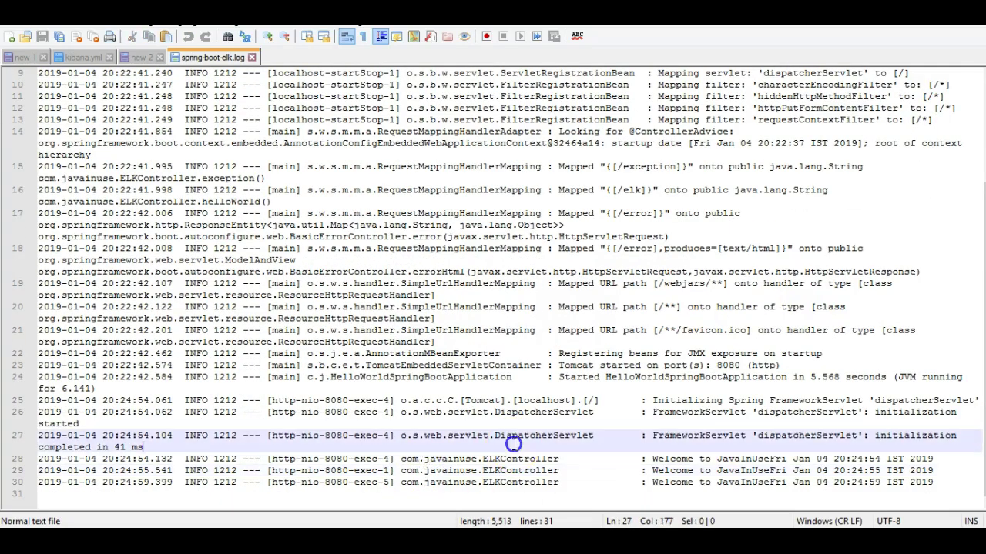
double_click(720, 458)
drag(649, 458, 935, 479)
click(718, 458)
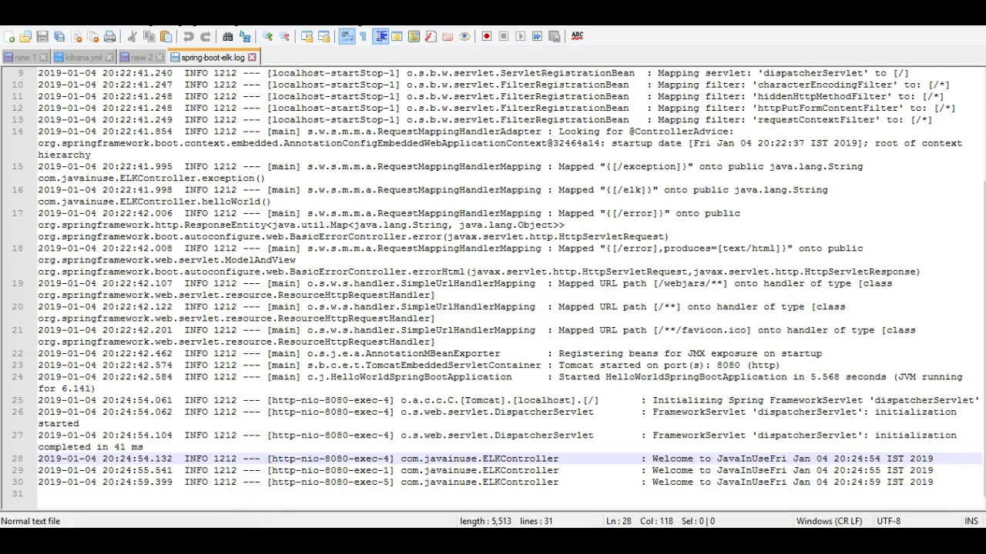
- Return to the browser and load localhost:8080/exception to trigger the application's exception endpoint
click(381, 178)
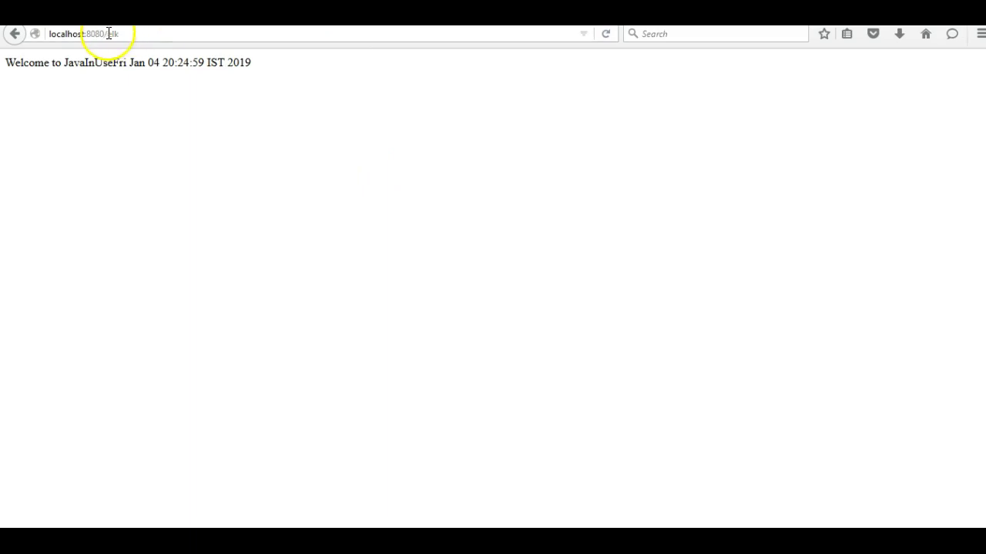
click(107, 33)
text(ex)
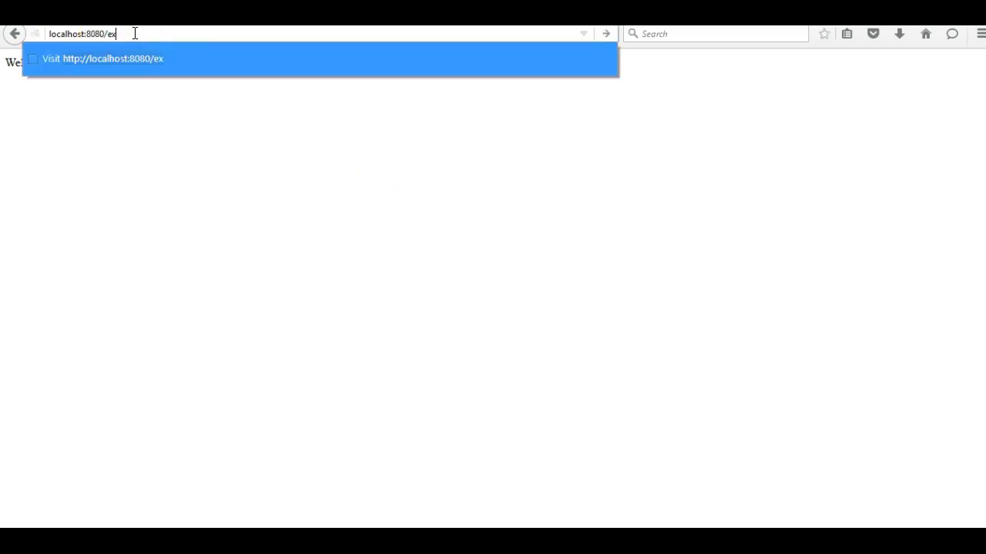
text(ception)
key(Return)
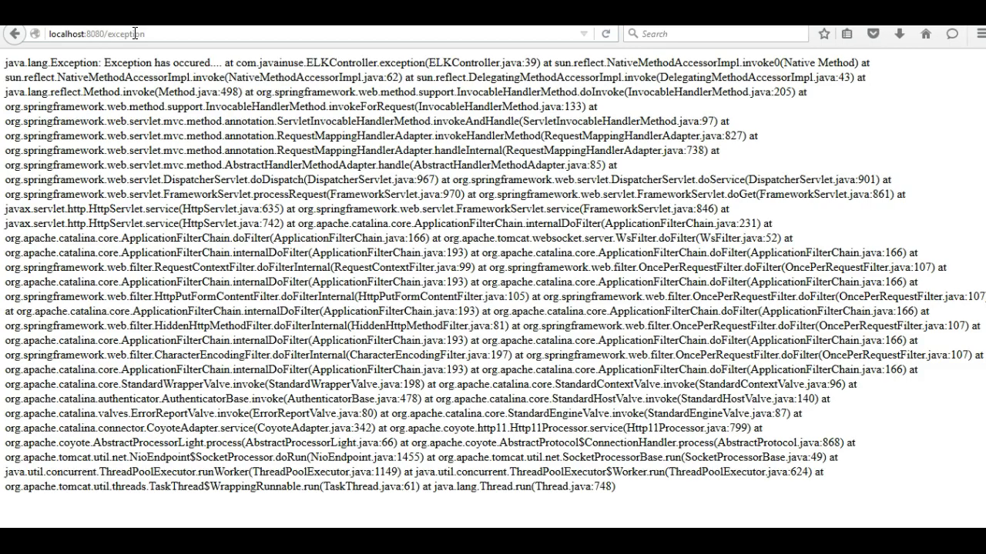
- Reopen spring-boot-elk from C:\elk in Notepad++, closing the stale copy first, to load the exception log entries
click(218, 45)
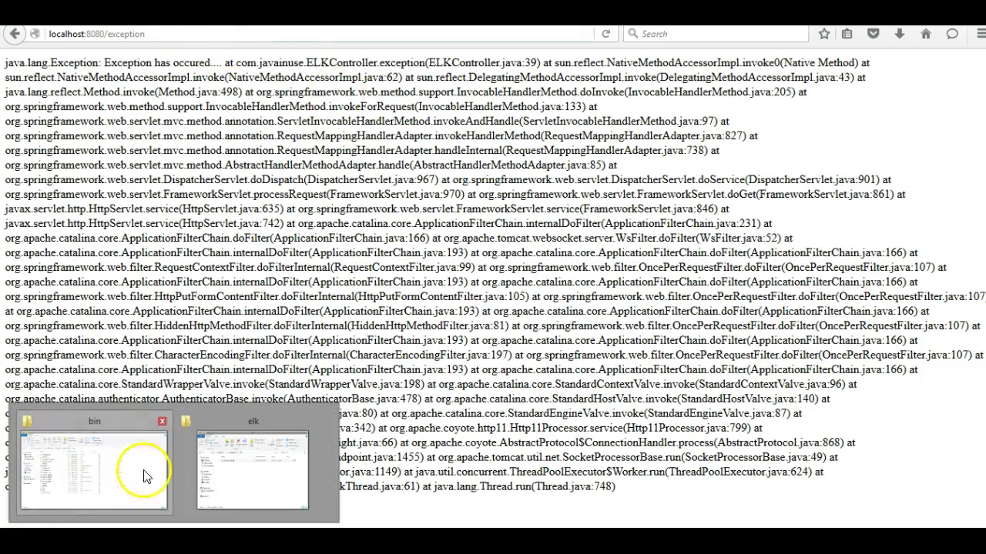
click(275, 469)
right_click(218, 194)
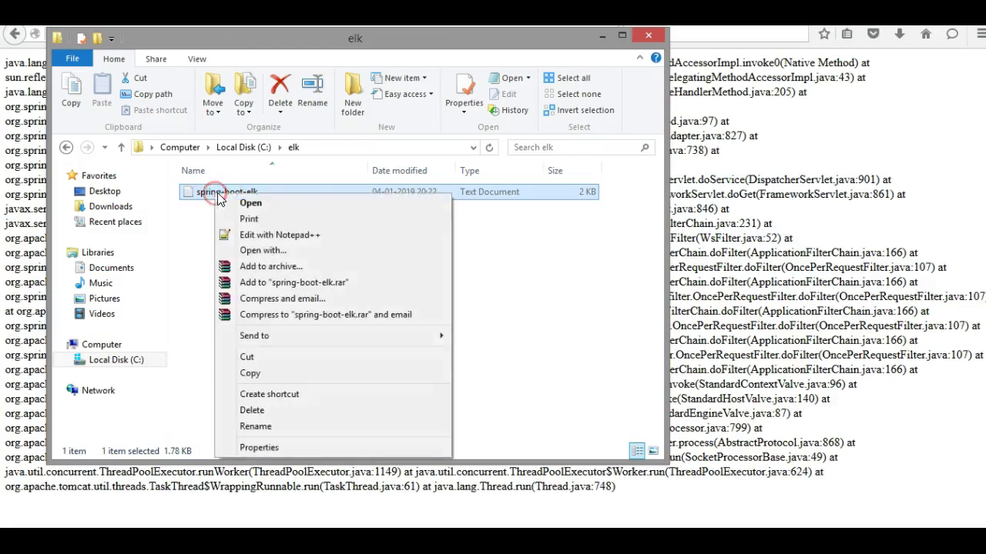
click(269, 235)
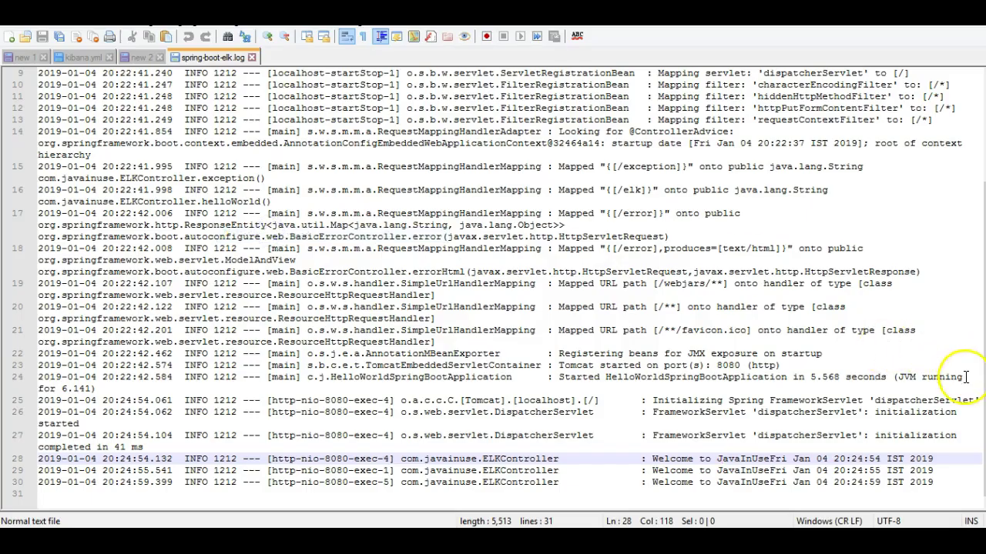
click(251, 57)
key(alt+Tab)
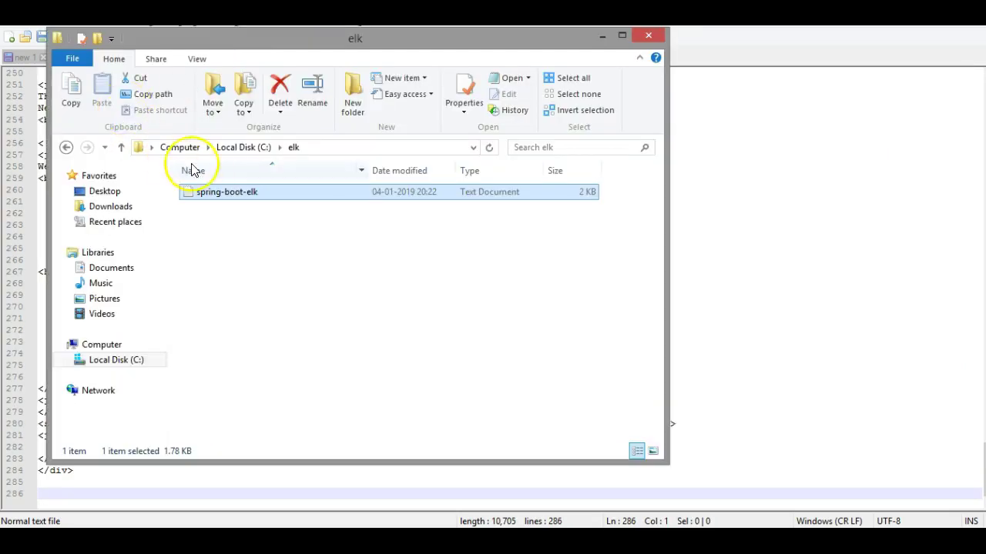
right_click(218, 197)
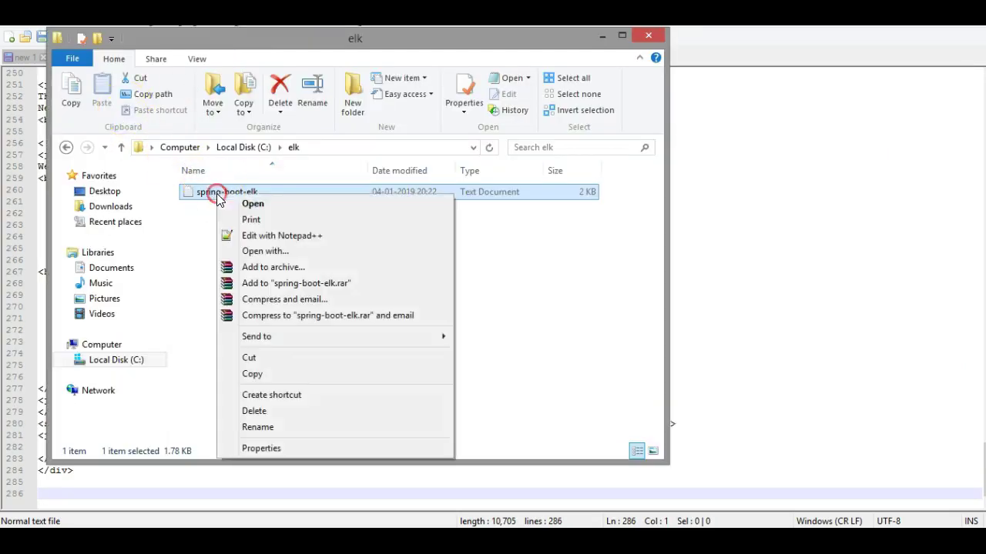
click(270, 234)
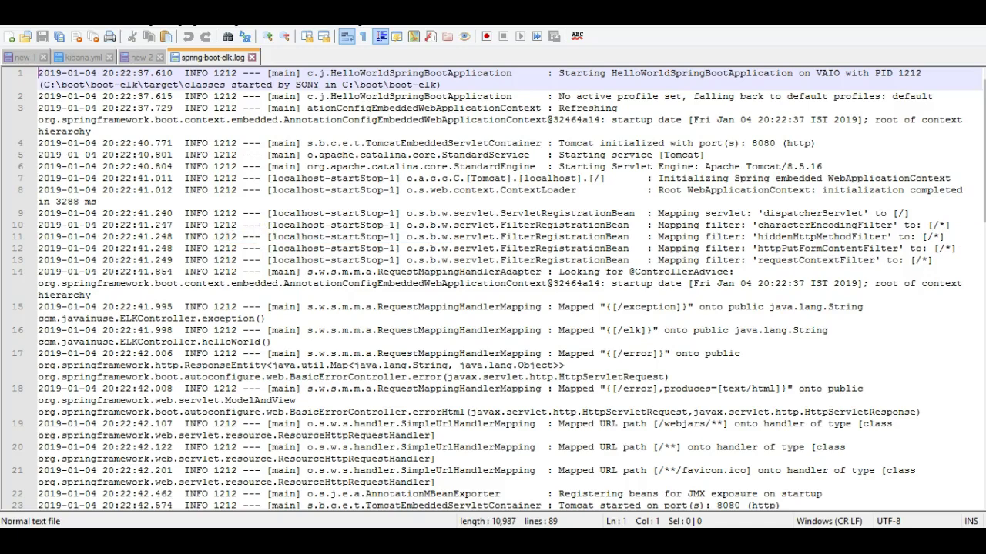
- Examine the exception stack trace at the end of spring-boot-elk.log
scroll(493, 289, down, 20)
click(326, 388)
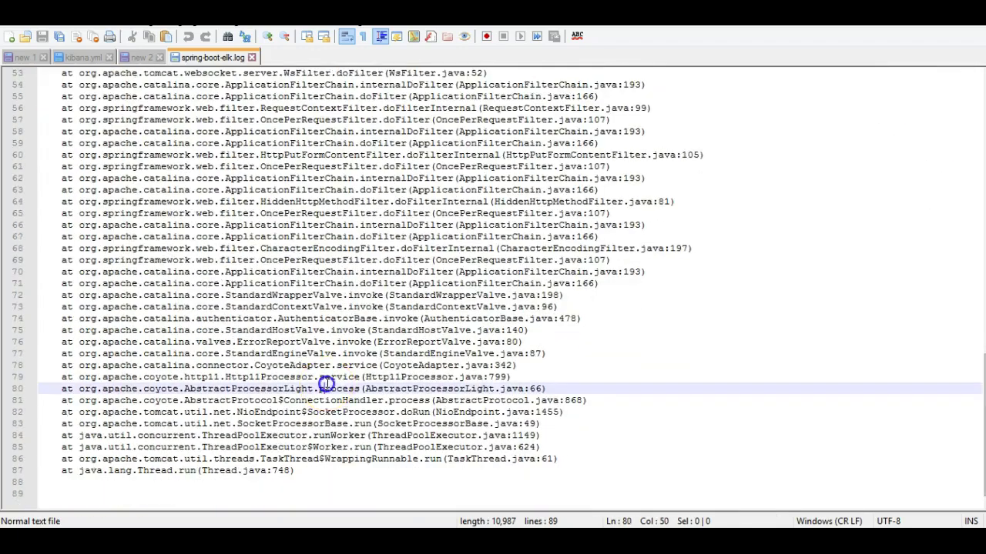
drag(326, 389, 445, 459)
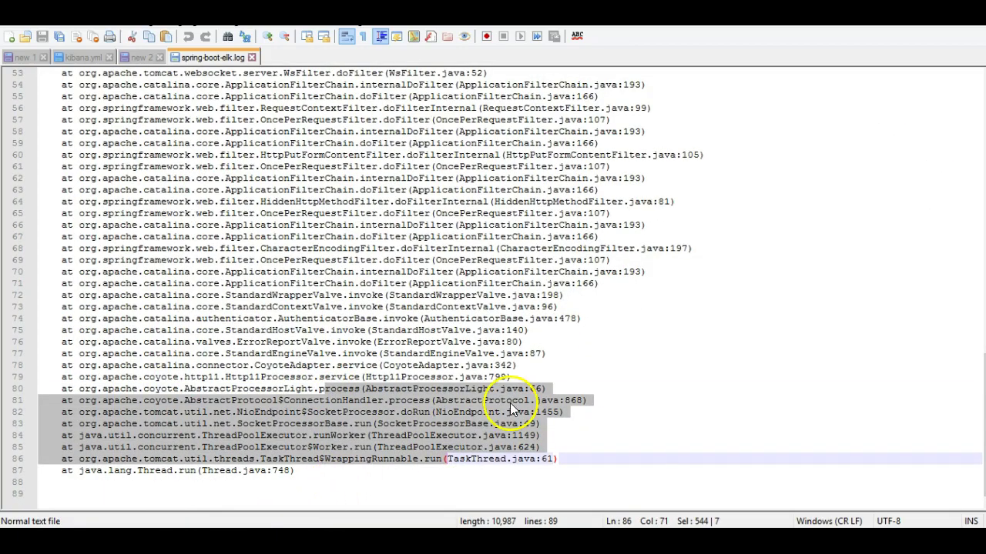
- Reload the localhost:8080/exception page in the browser, and review the log events output in the Logstash Command Prompt
key(alt+Tab)
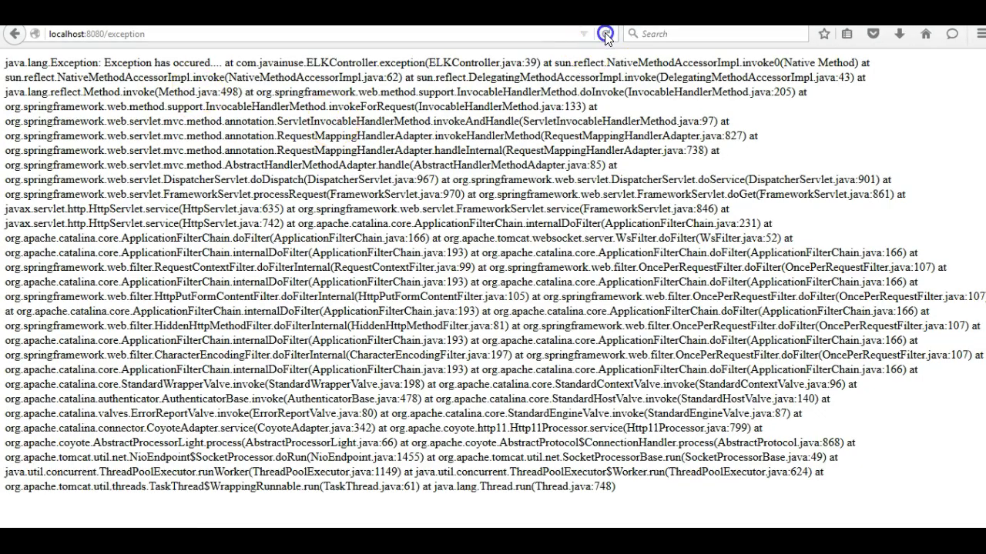
key(alt+Tab)
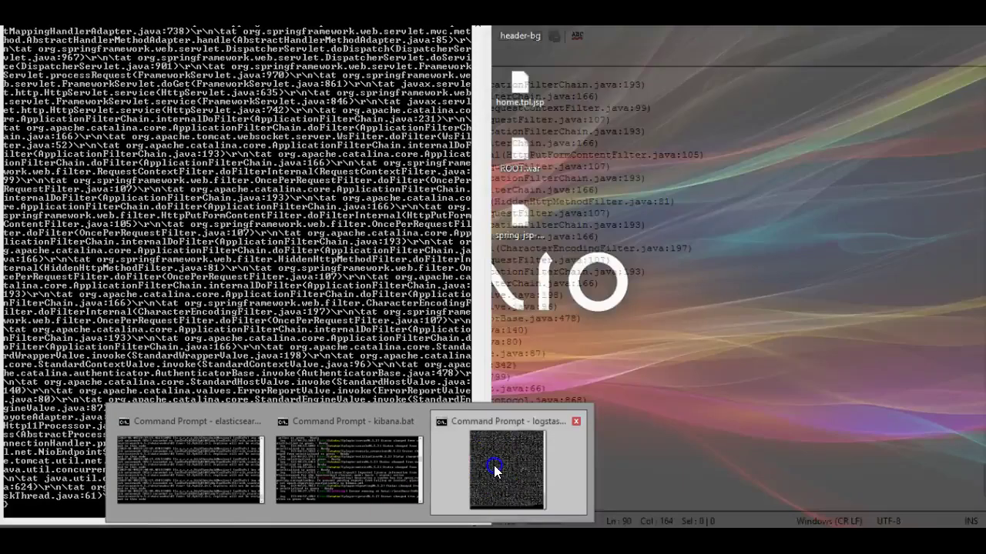
click(493, 465)
key(super+Down)
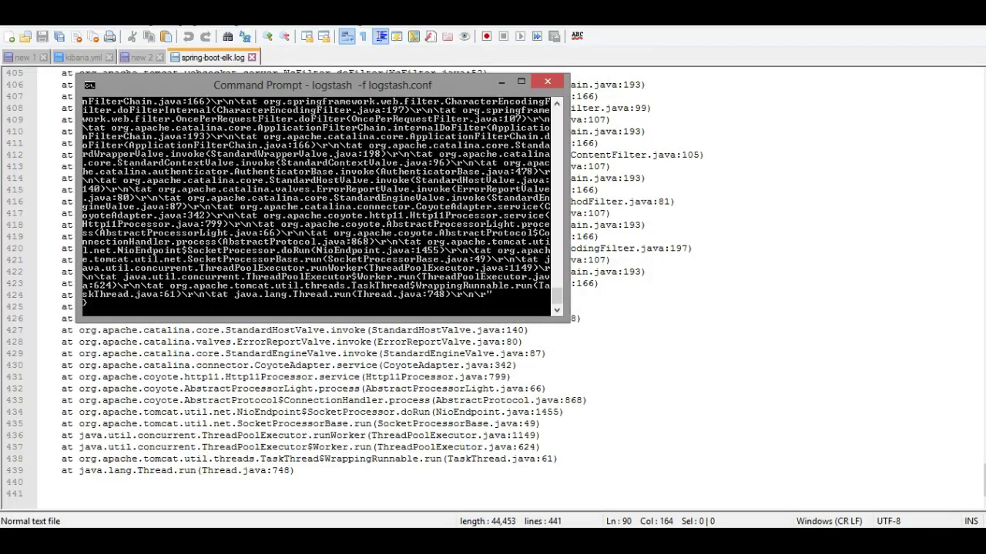
drag(557, 301, 556, 93)
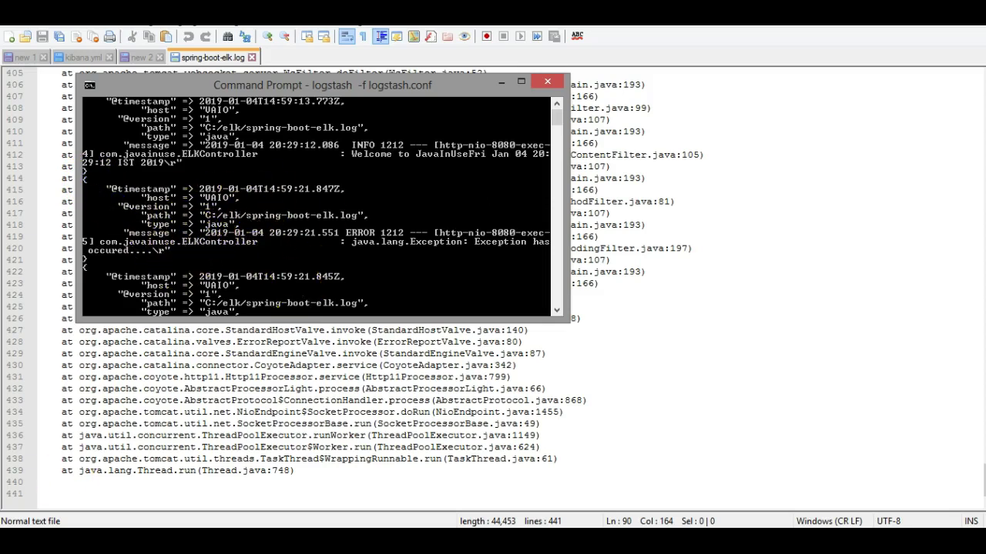
key(alt+Tab)
key(alt+Tab)
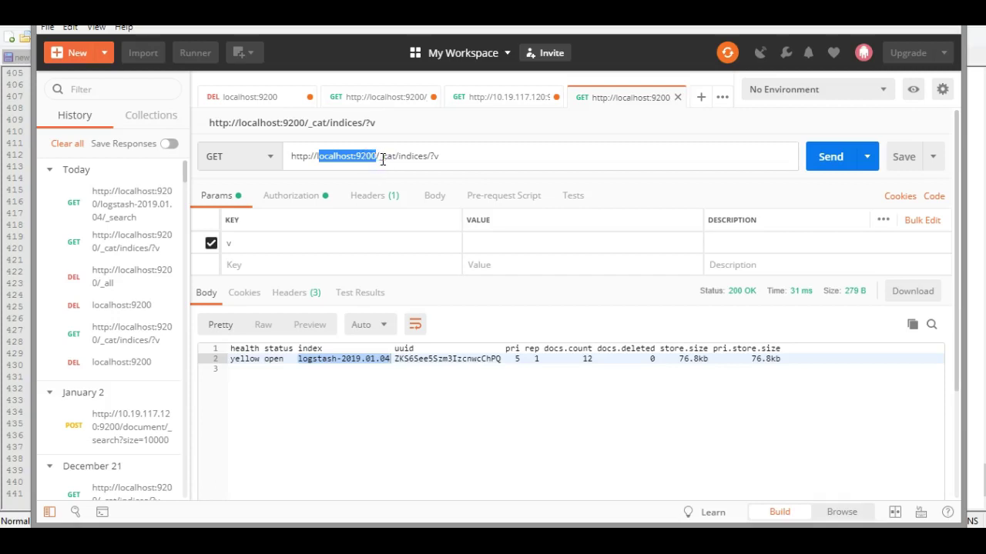
click(440, 157)
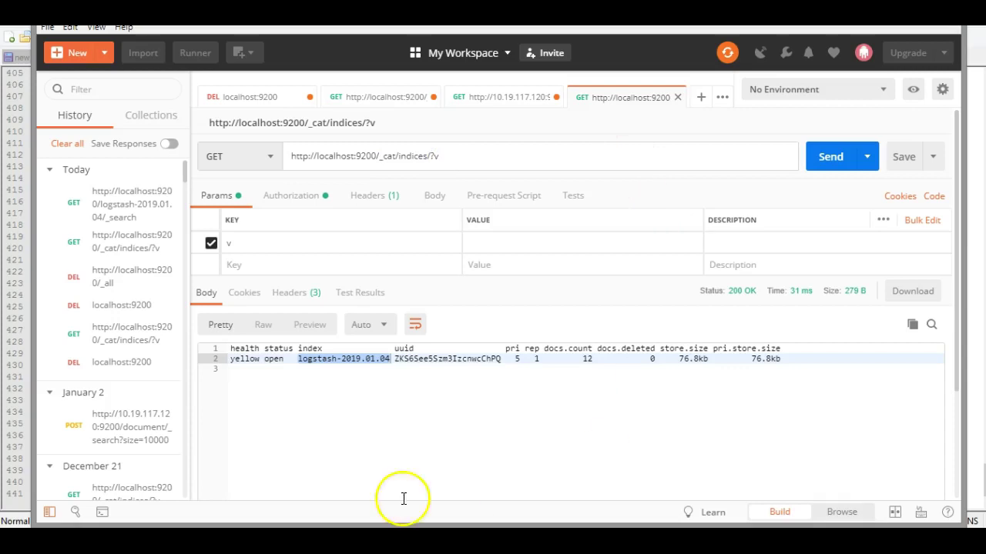
click(832, 160)
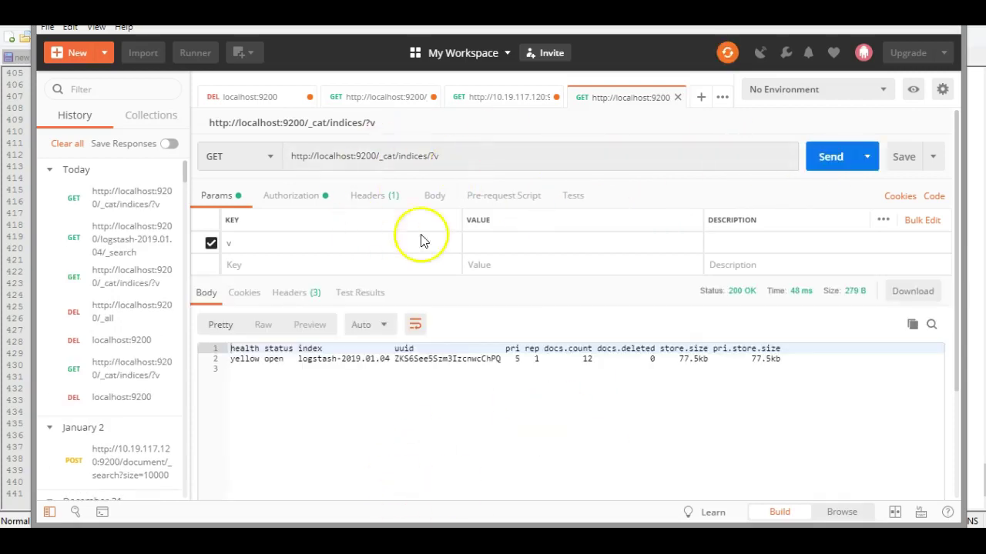
- Examine the prefix and date of the logstash-2019.01.04 index name in the response and select the full name
click(298, 359)
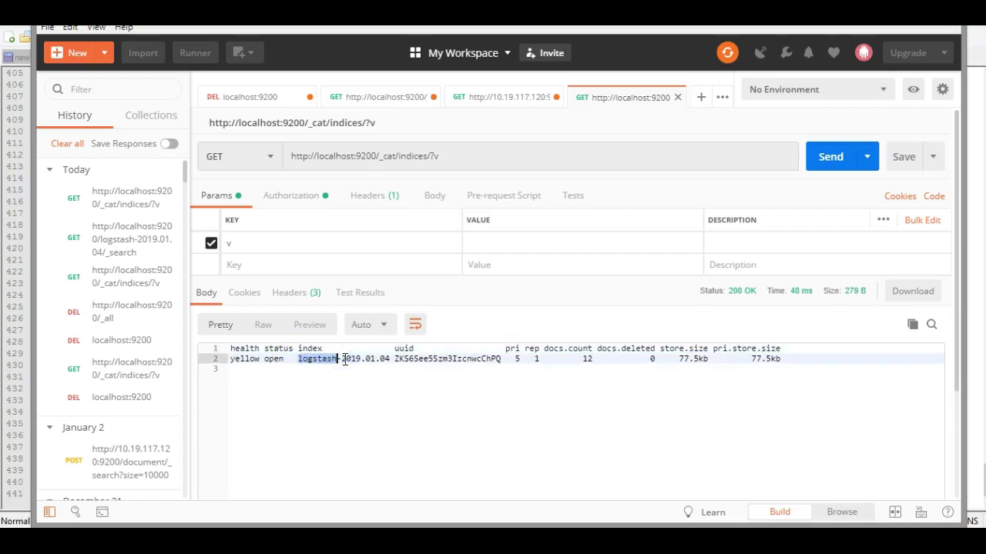
drag(389, 359, 391, 360)
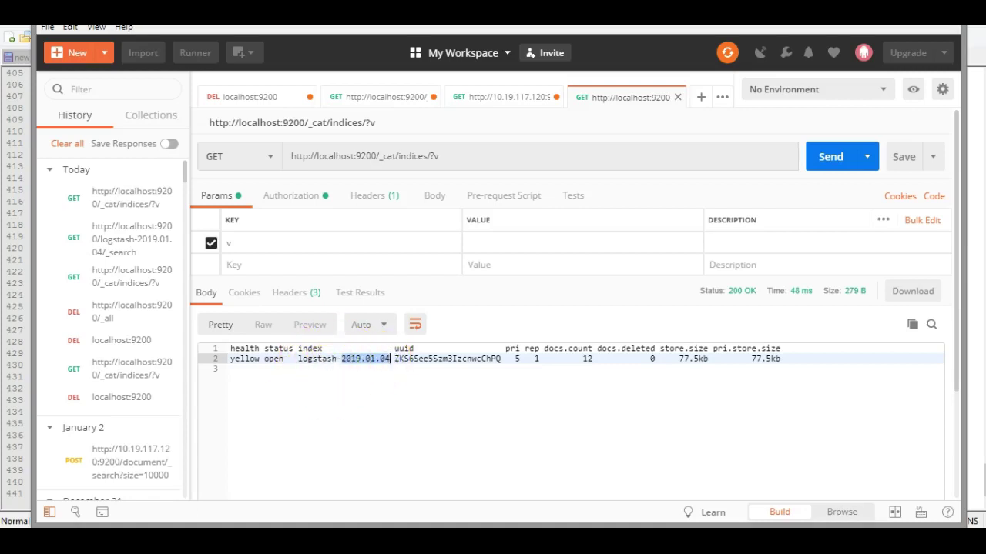
click(383, 369)
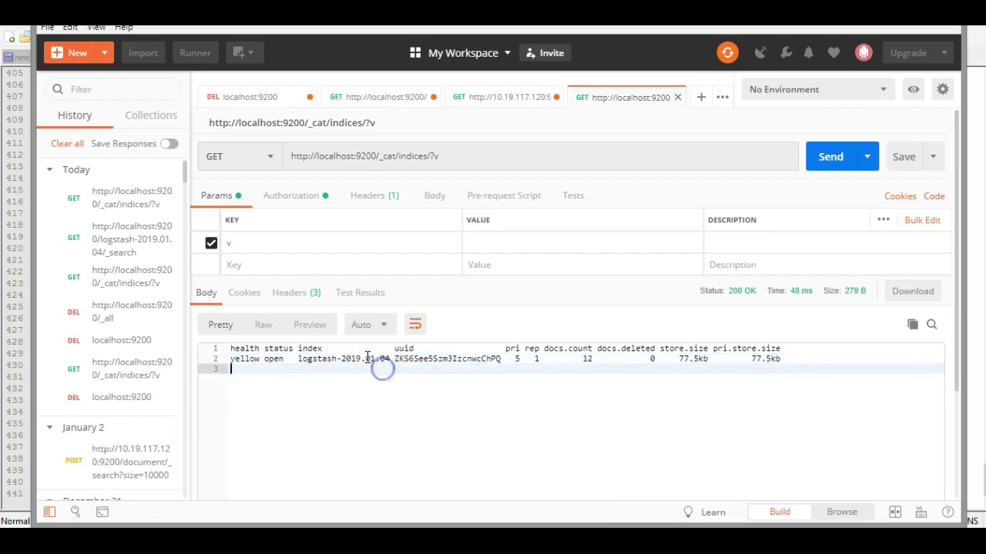
click(298, 359)
drag(389, 361, 391, 359)
click(511, 97)
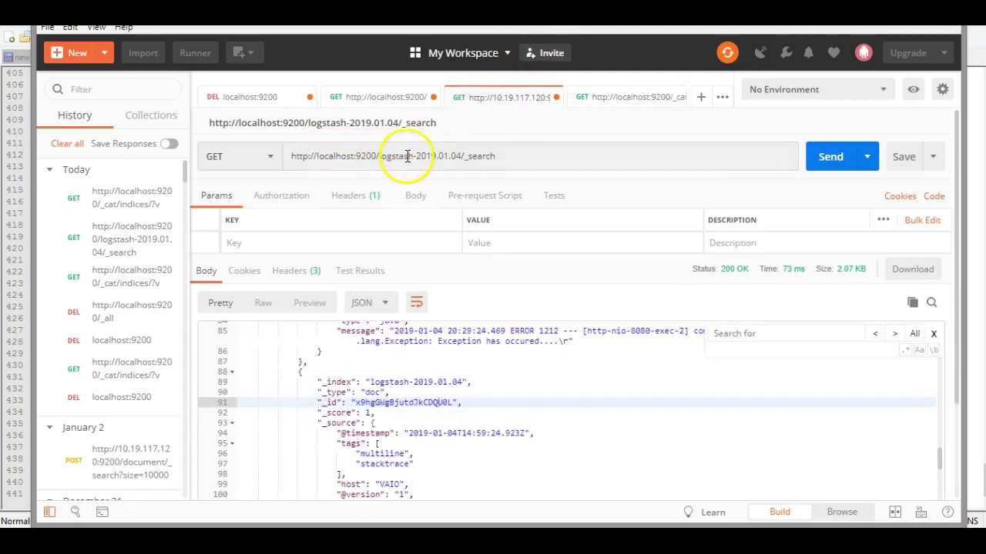
drag(379, 157, 471, 159)
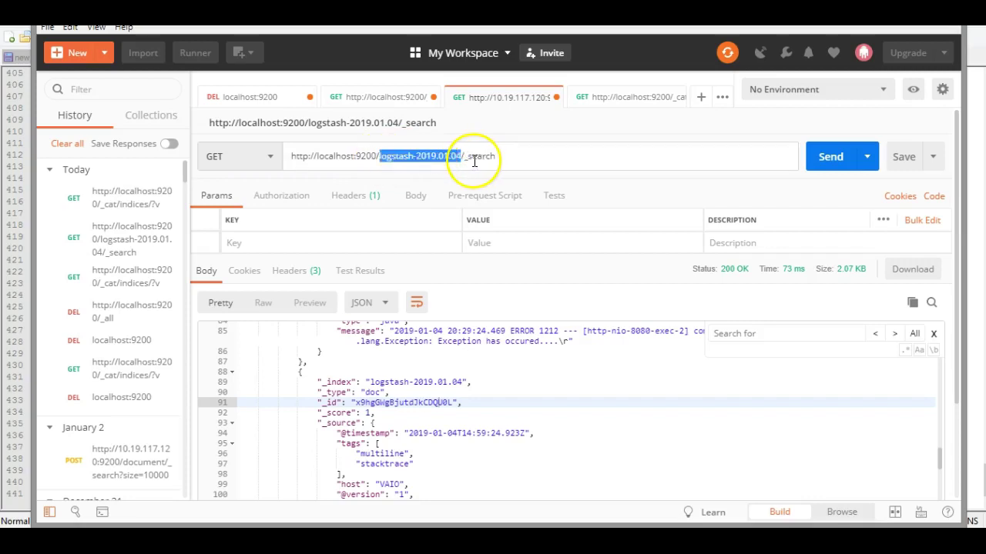
click(826, 161)
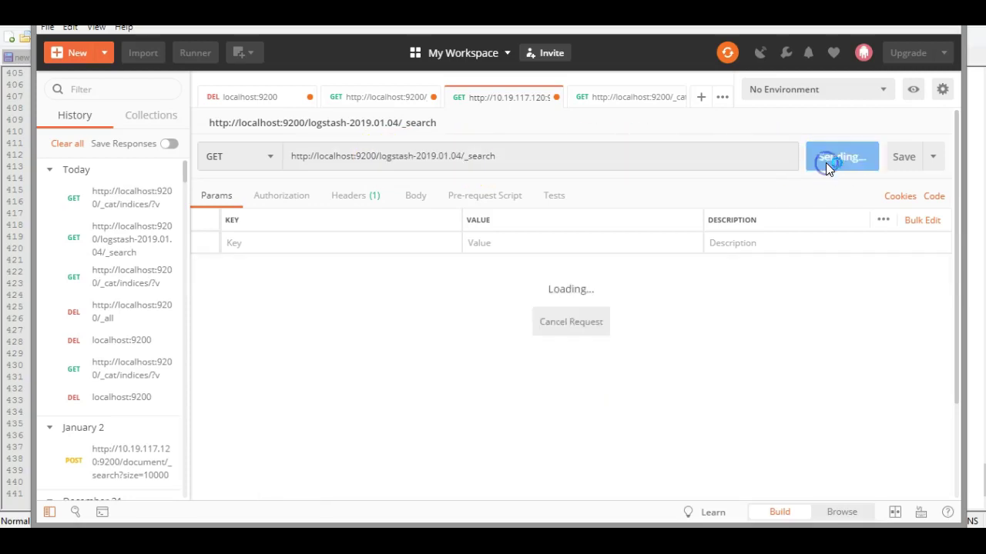
- Search the JSON response for "stacktr" and examine the log entry tagged as multiline and stacktrace
click(410, 411)
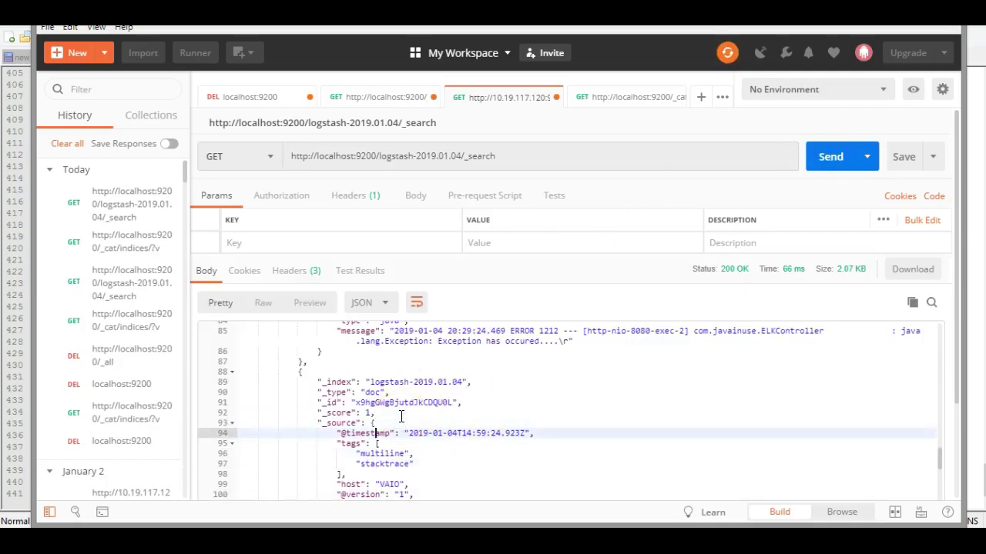
scroll(400, 417, up, 5)
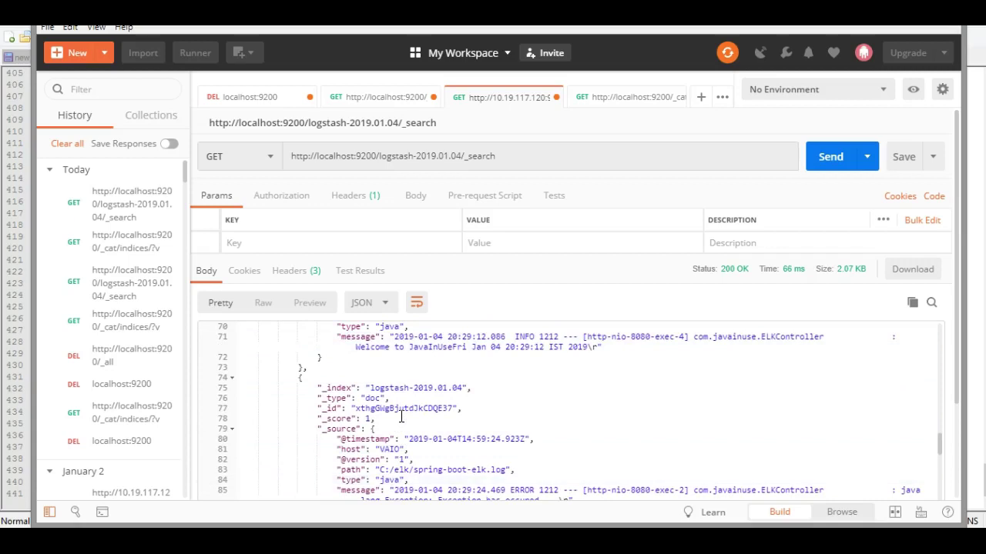
scroll(401, 416, down, 3)
key(ctrl+f)
text(stacktr)
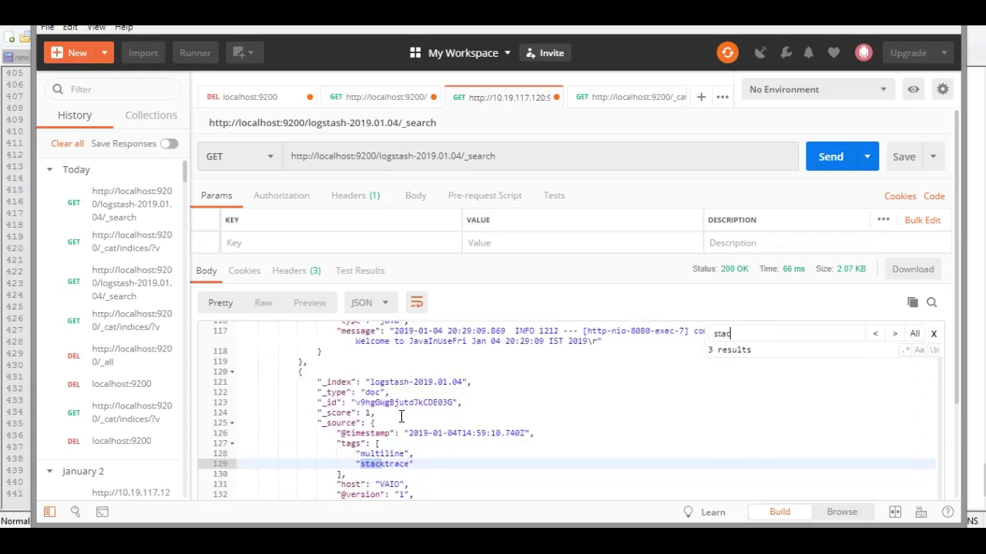
click(366, 470)
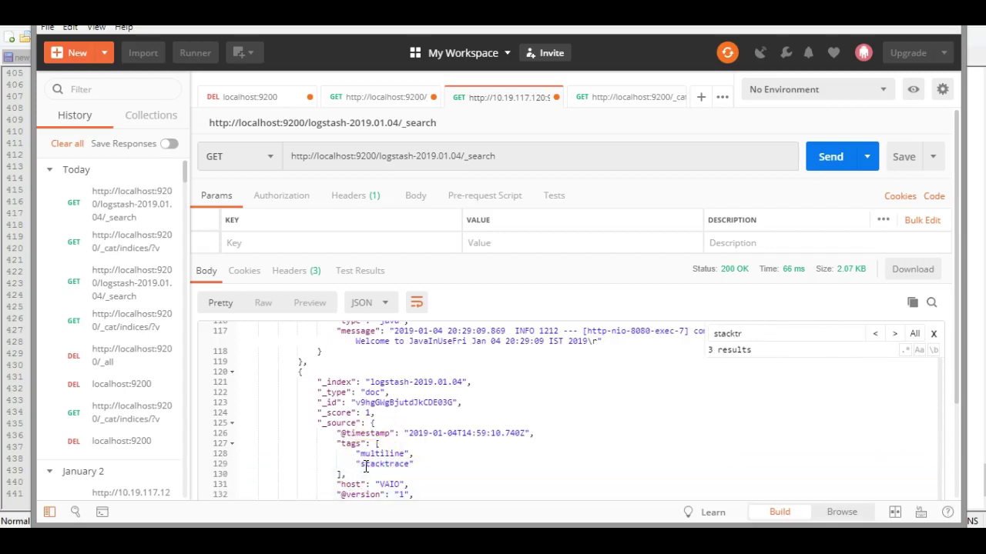
mouse_move(384, 465)
mouse_down()
mouse_move(416, 505)
mouse_move(633, 433)
mouse_up()
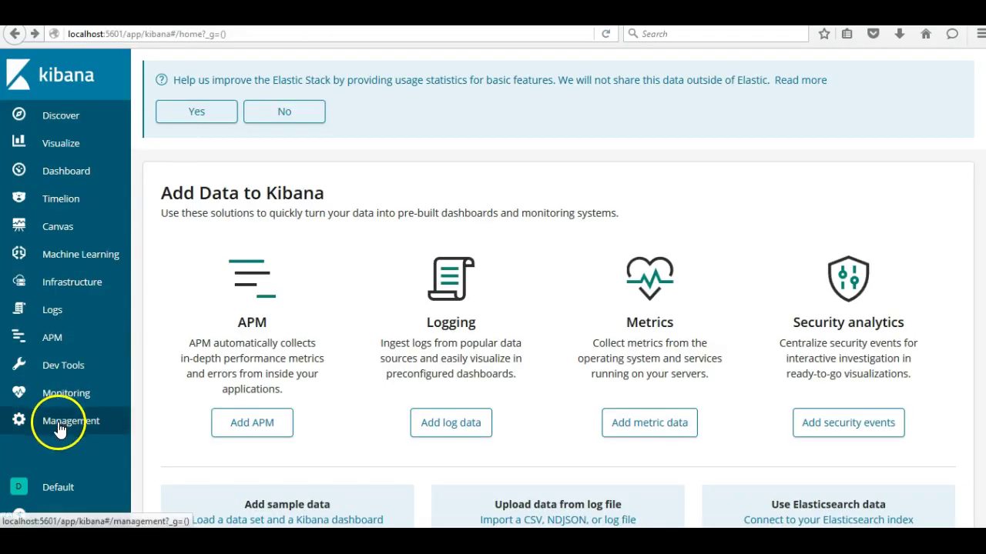
- Switch to Kibana in the browser, start a new index pattern defined as logstash-*, and continue to its settings
click(60, 430)
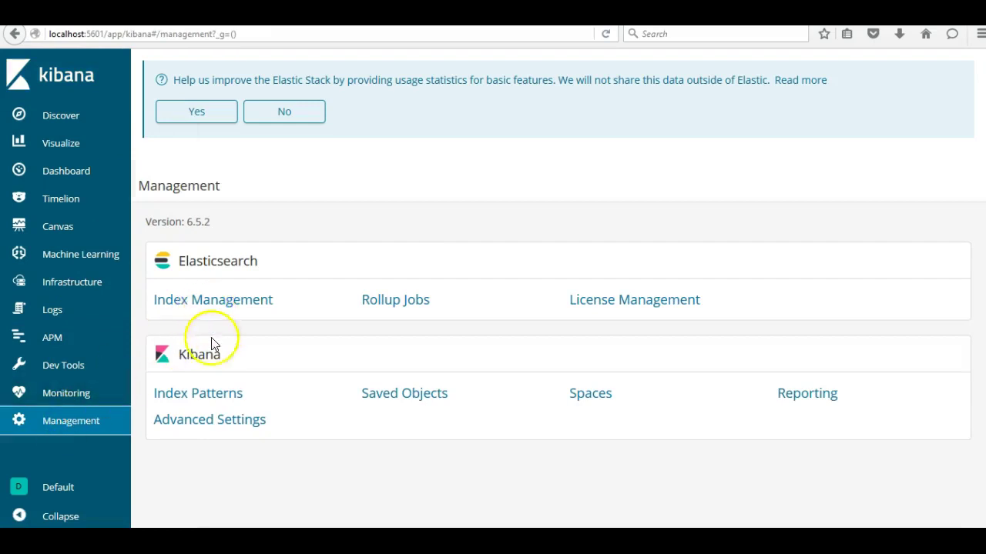
click(200, 394)
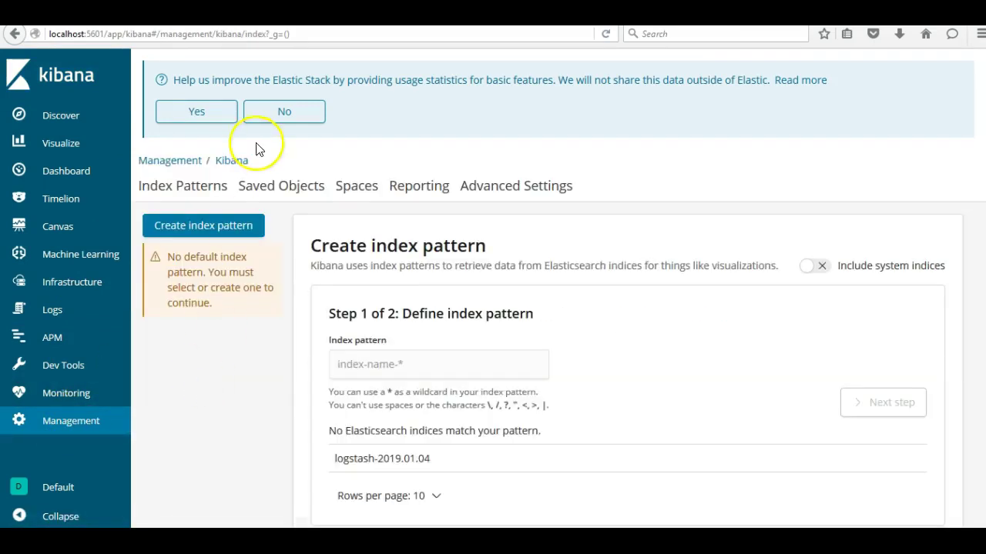
click(193, 227)
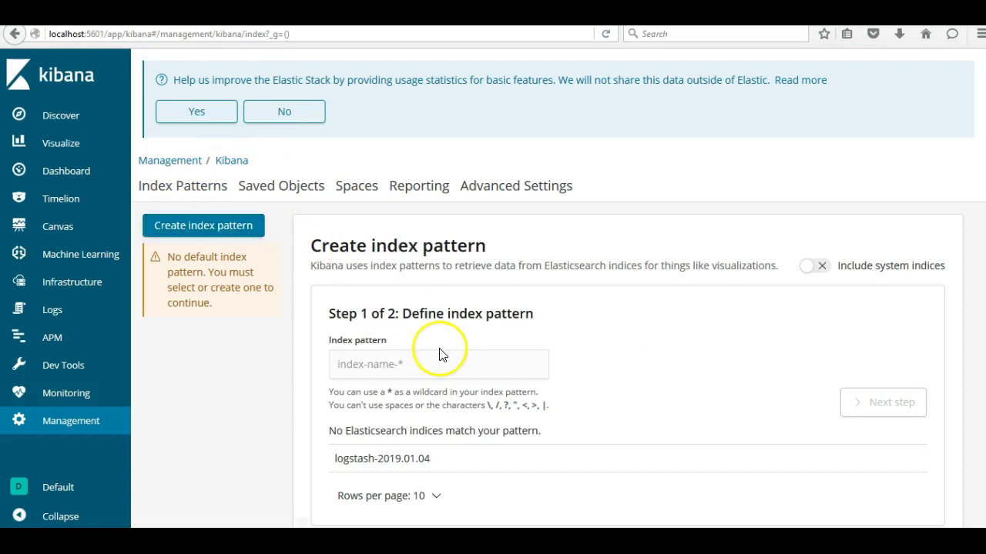
click(389, 373)
text(logstash-*)
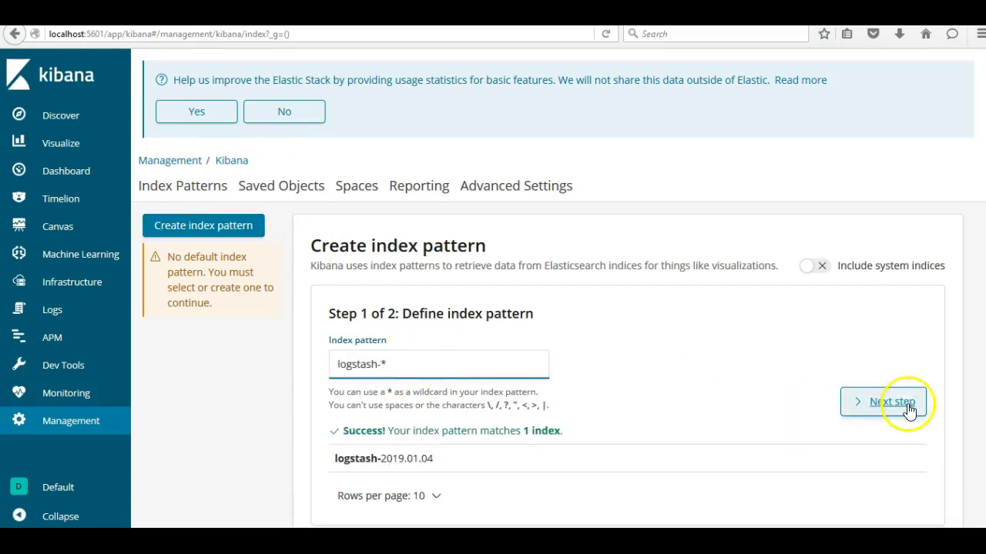
click(443, 462)
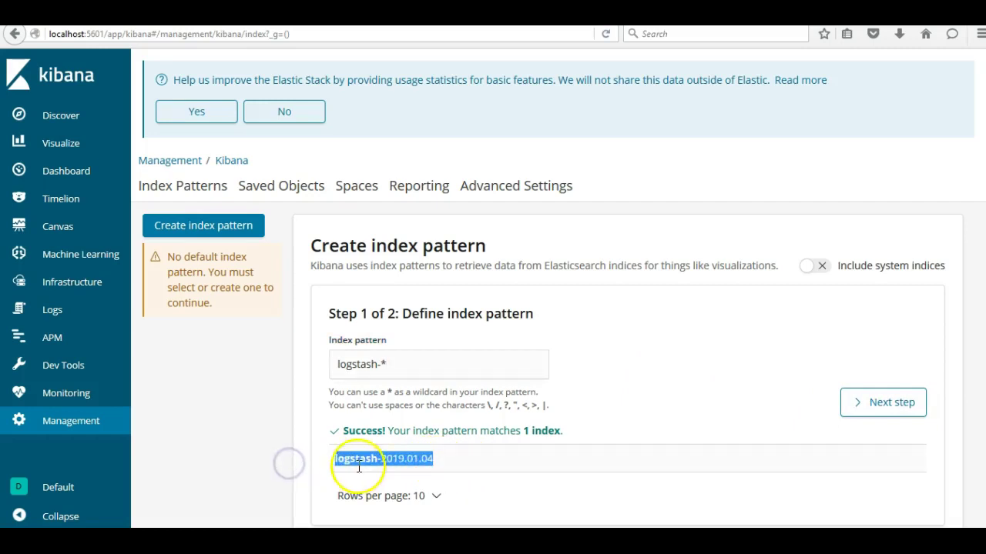
click(888, 413)
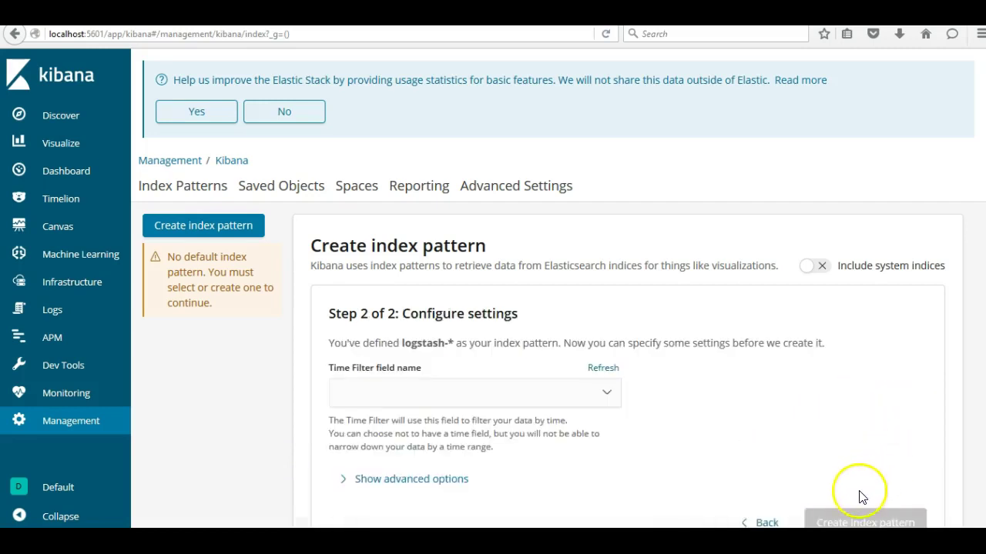
scroll(447, 396, down, 2)
click(613, 321)
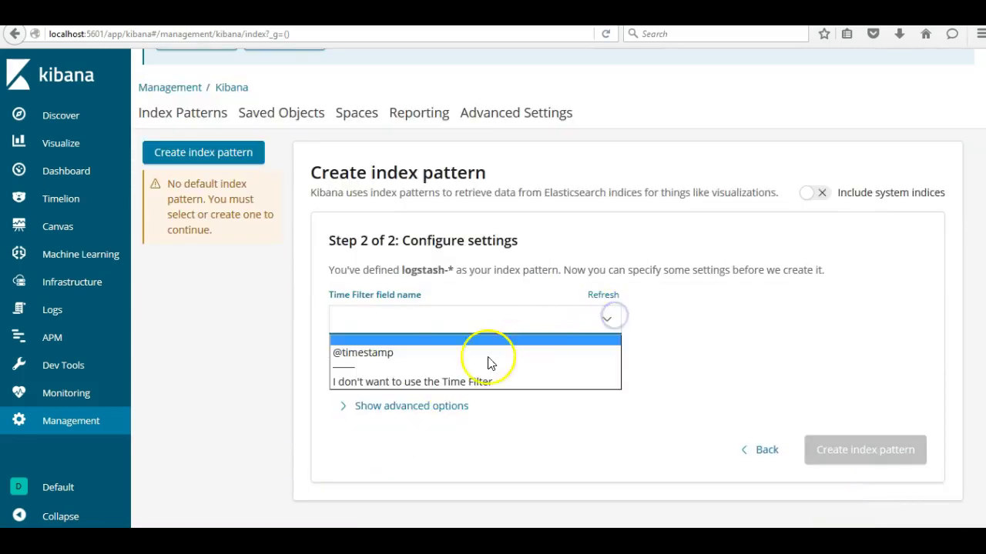
click(441, 355)
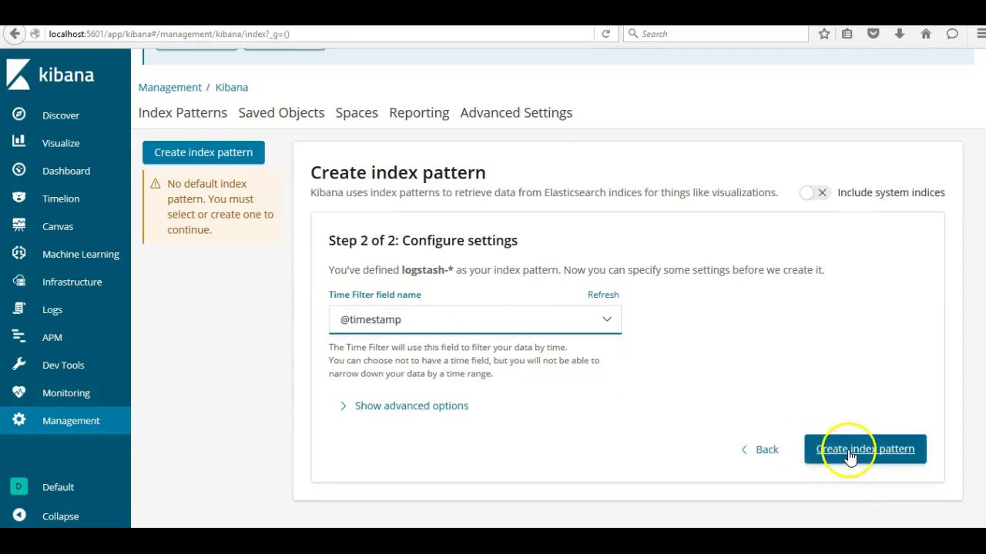
click(847, 451)
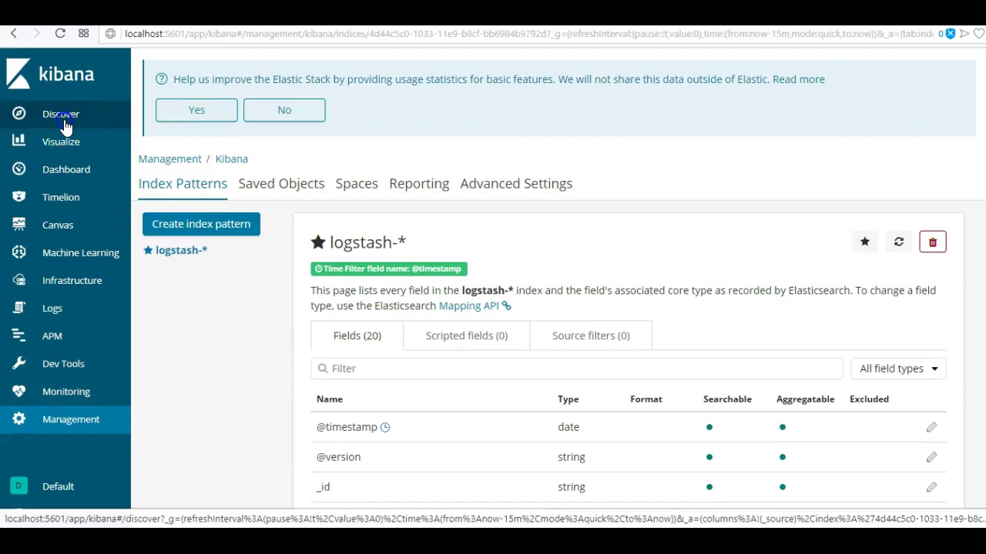
- Open Kibana's Discover view and review the histogram and log entries for the logstash-* index pattern
click(61, 115)
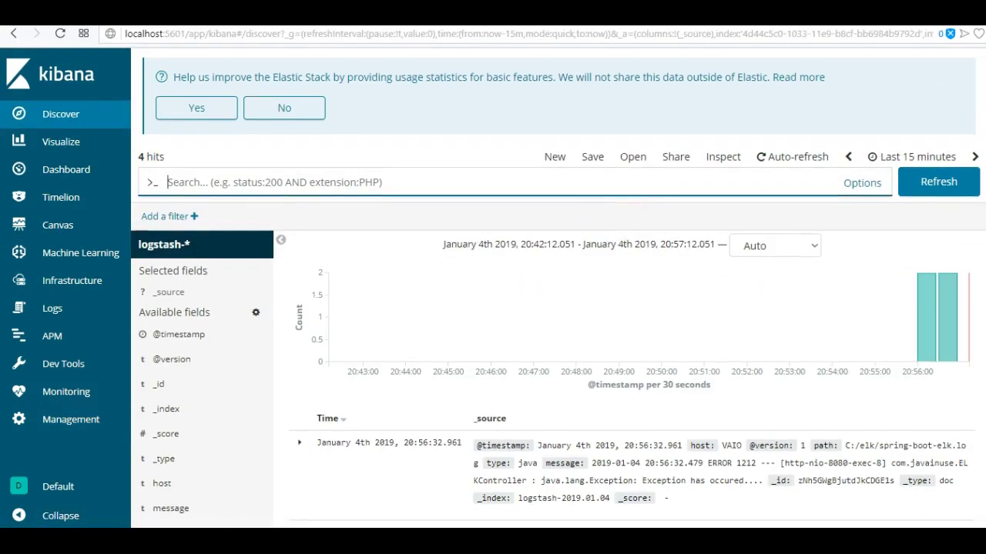
scroll(558, 288, down, 2)
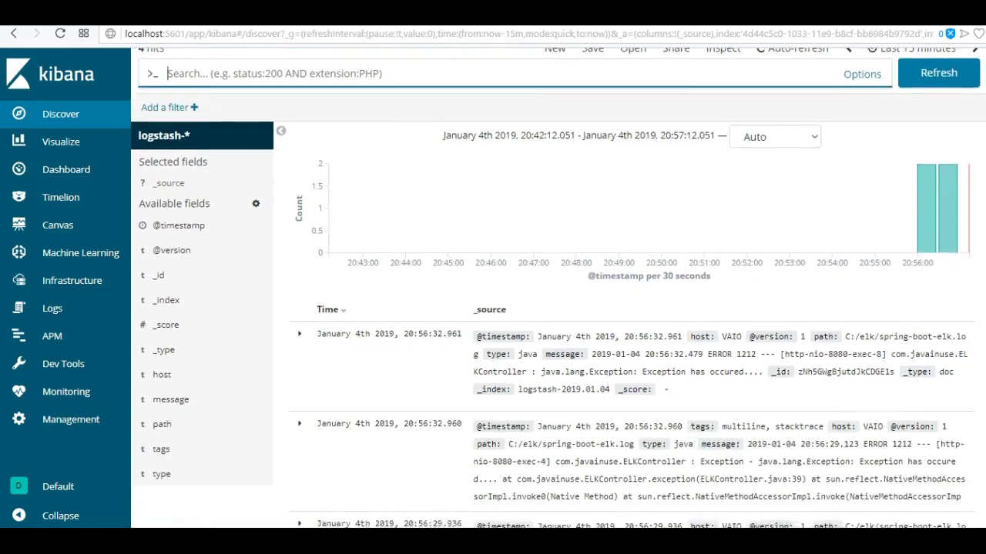
scroll(341, 446, up, 2)
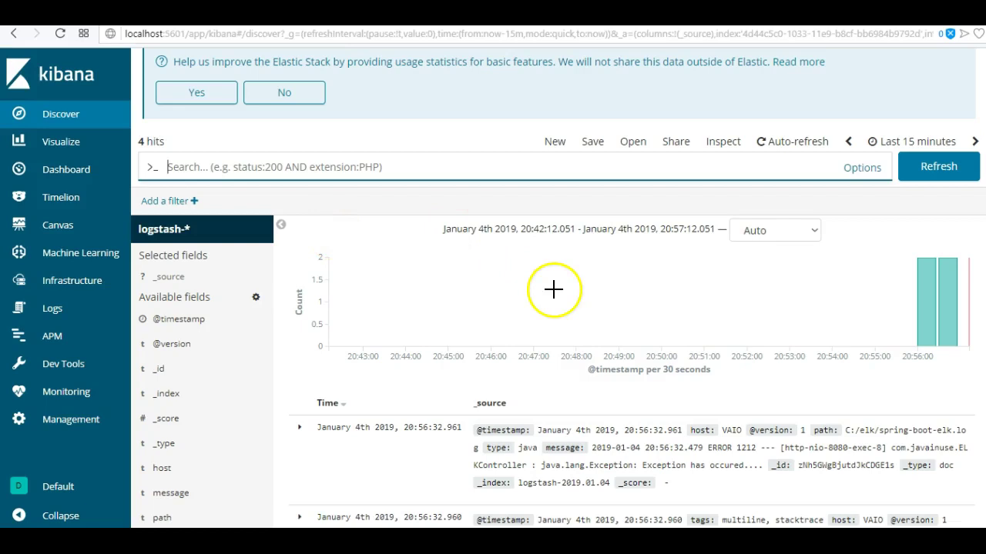
- Switch to the javainuse.com springboot-microservice-elk tutorial page and locate its Spring Boot Microservice + ELK stack source code download
click(255, 528)
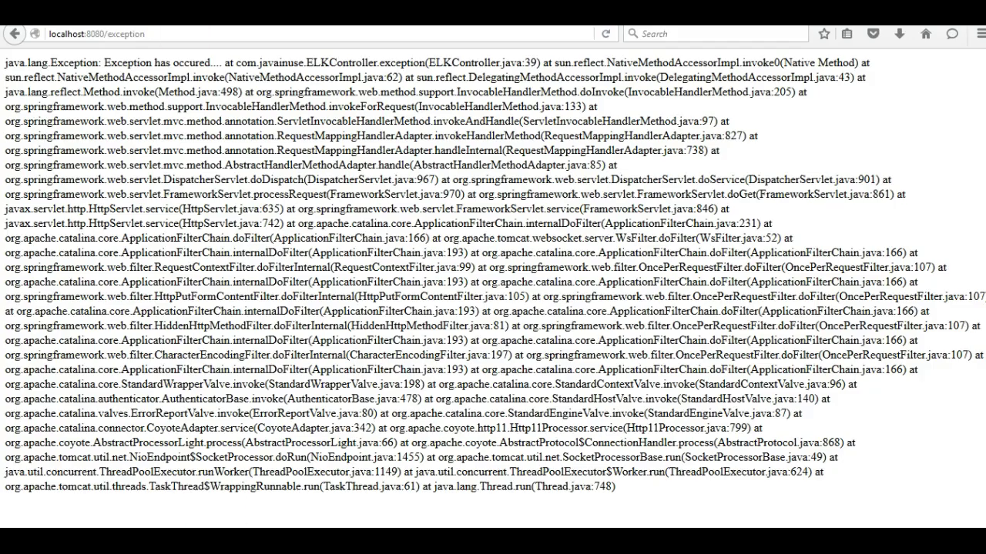
key(alt+Tab)
scroll(441, 301, down, 15)
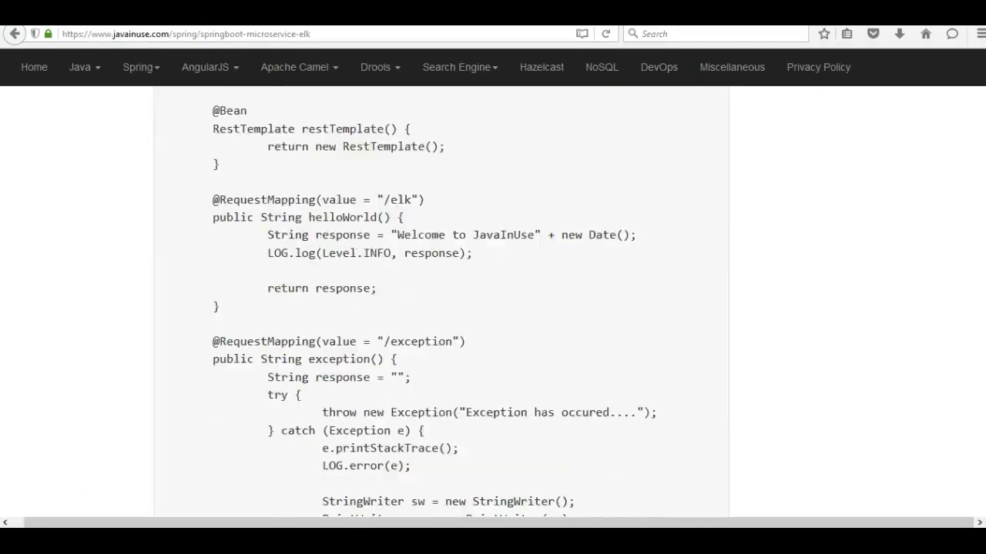
scroll(441, 301, up, 3)
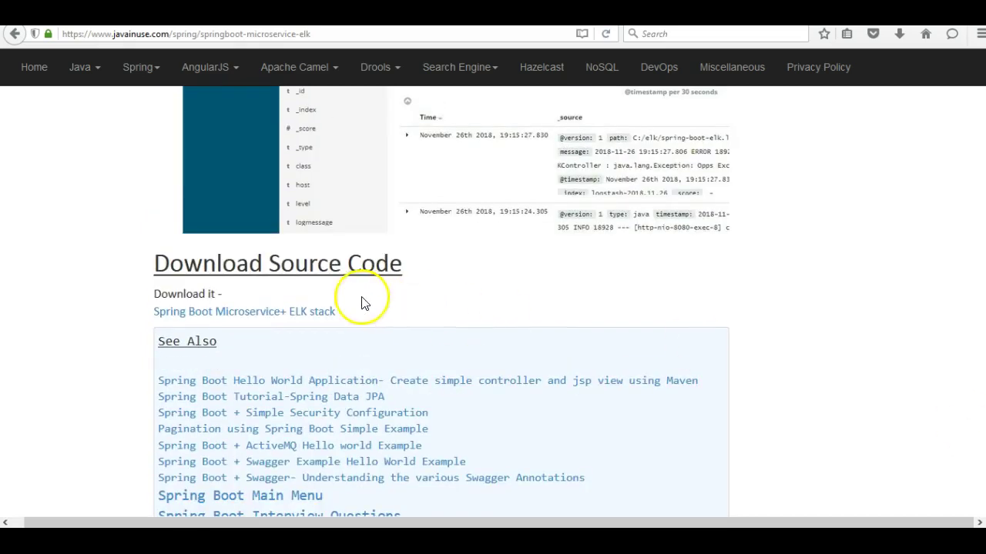
click(305, 323)
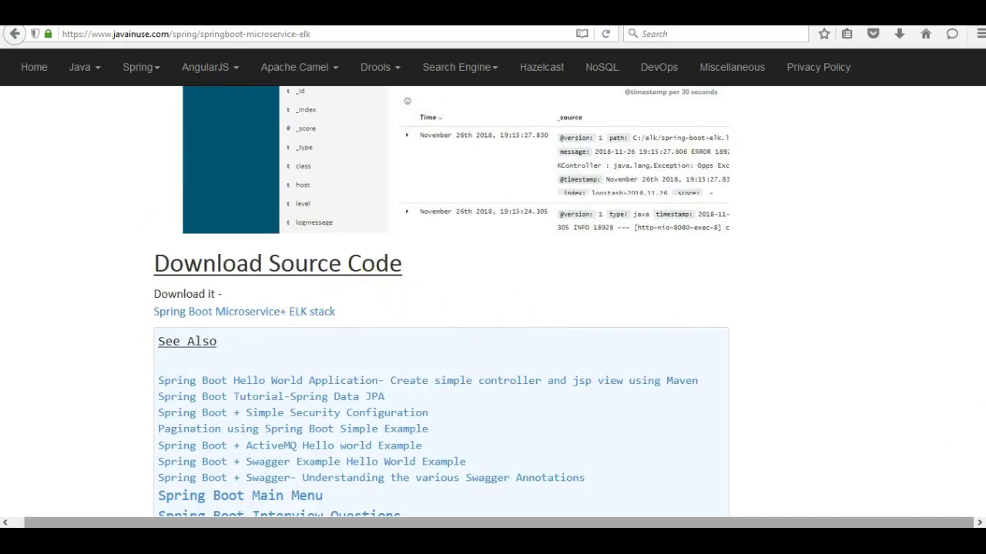